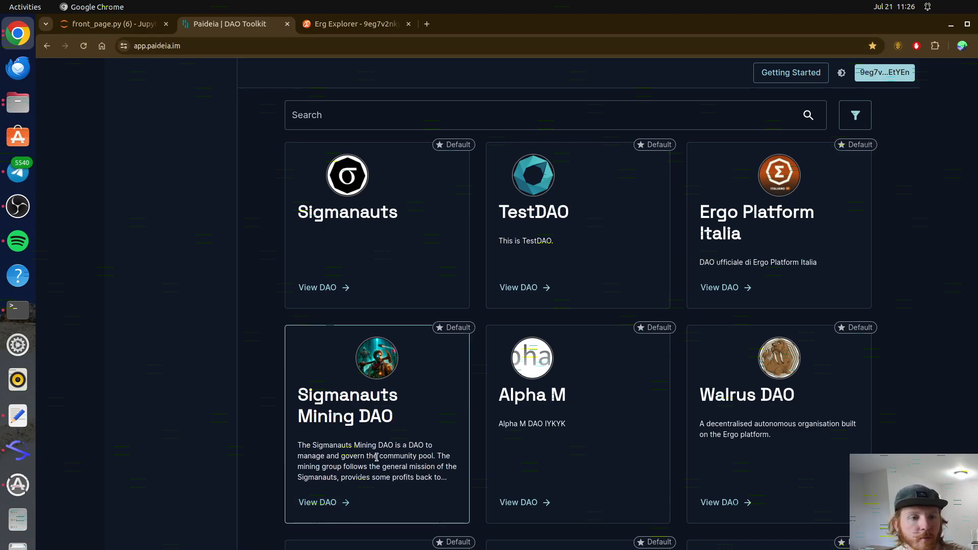
# Step: Open the Nautilus Wallet asset list and select the Sigmanauts Mining DAO token
pyautogui.click(898, 47)
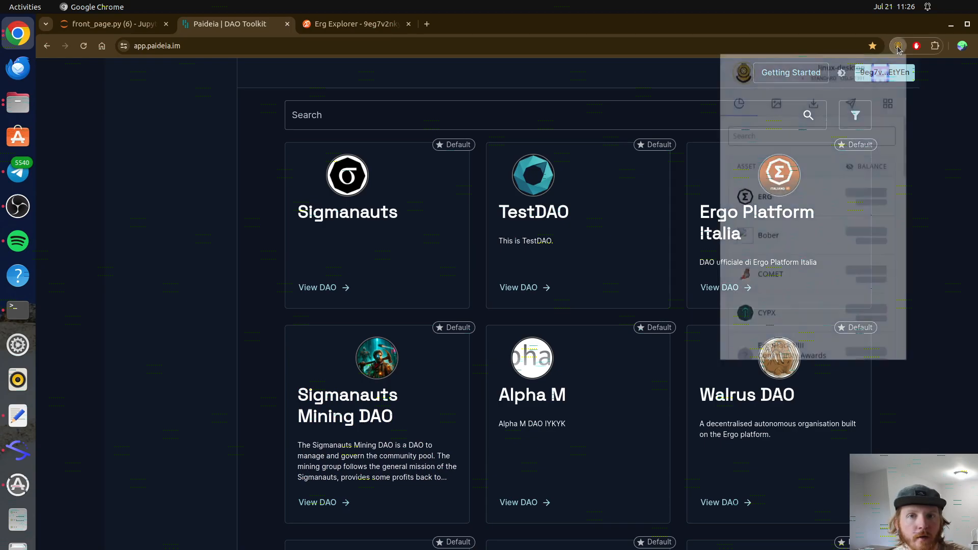
pyautogui.scroll(-5, 851, 186)
pyautogui.scroll(-3, 851, 186)
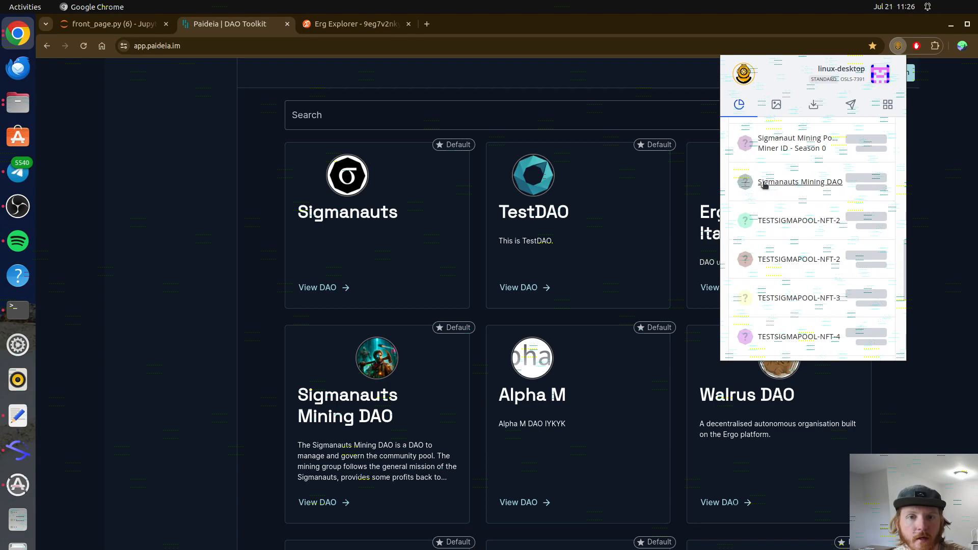
pyautogui.click(765, 183)
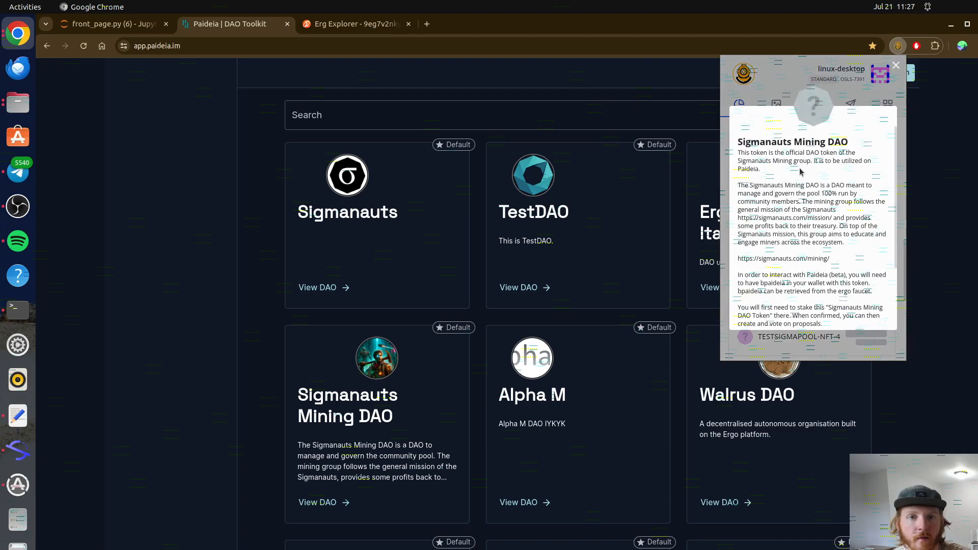
# Step: Read the token's official DAO token description, then close the wallet and open Sigmanauts Mining DAO
pyautogui.moveTo(763, 154); pyautogui.dragTo(820, 153)
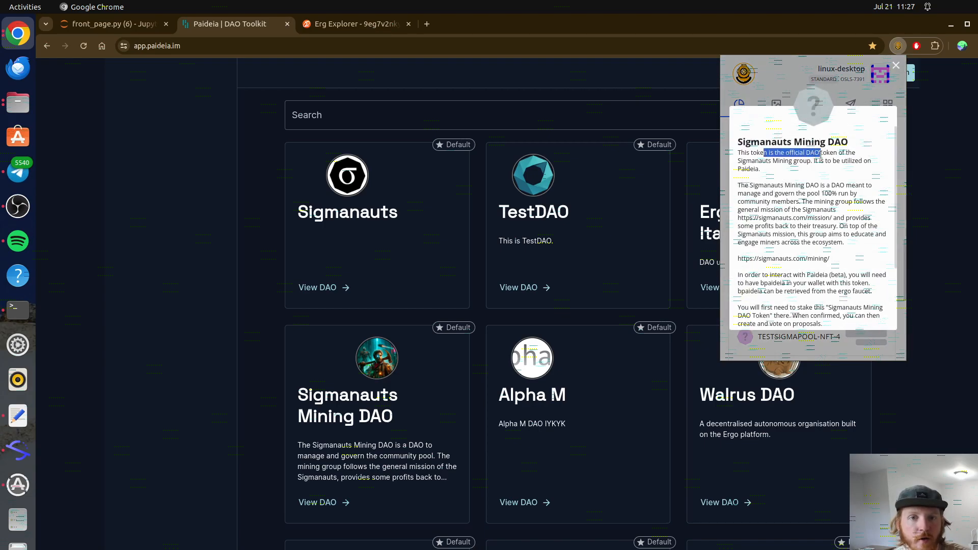
pyautogui.click(812, 175)
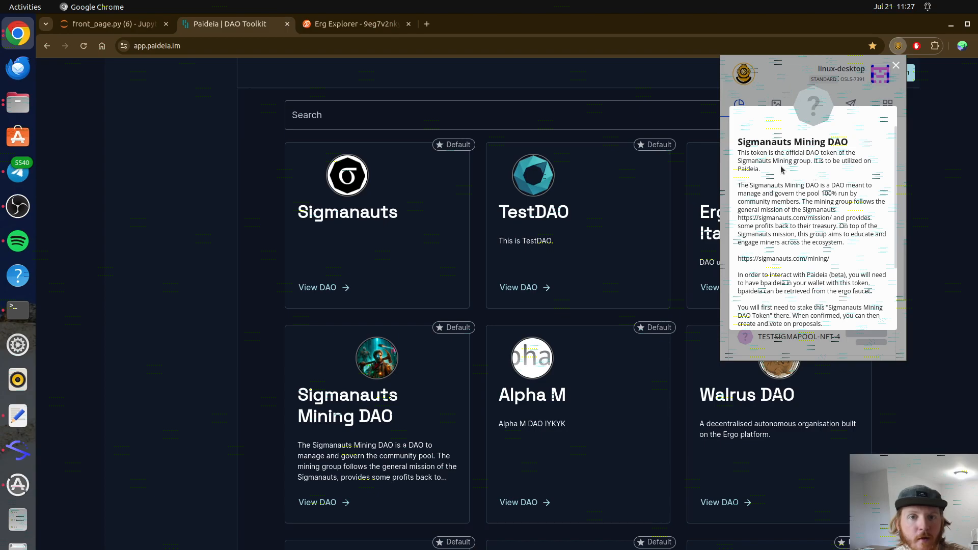
pyautogui.moveTo(778, 171); pyautogui.dragTo(815, 161)
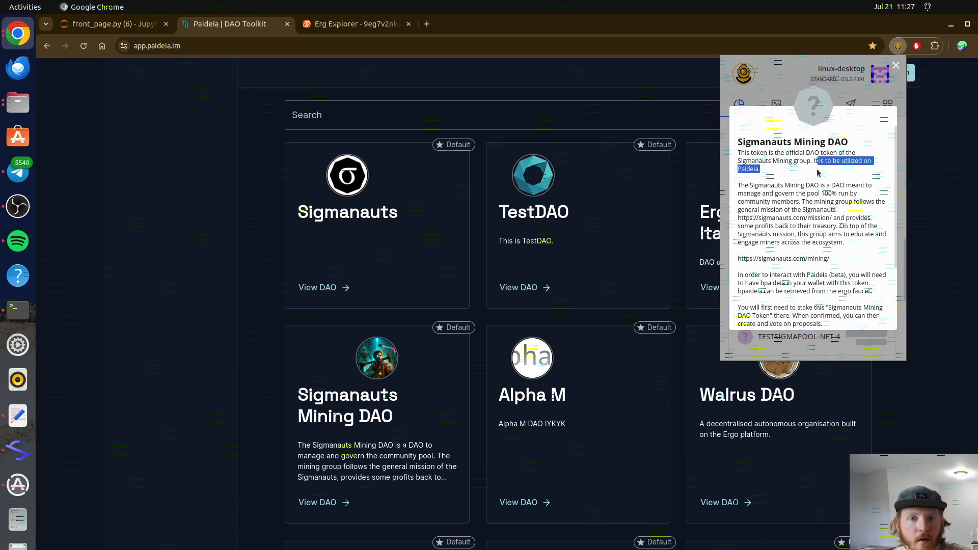
pyautogui.scroll(-1, 820, 178)
pyautogui.scroll(-1, 821, 180)
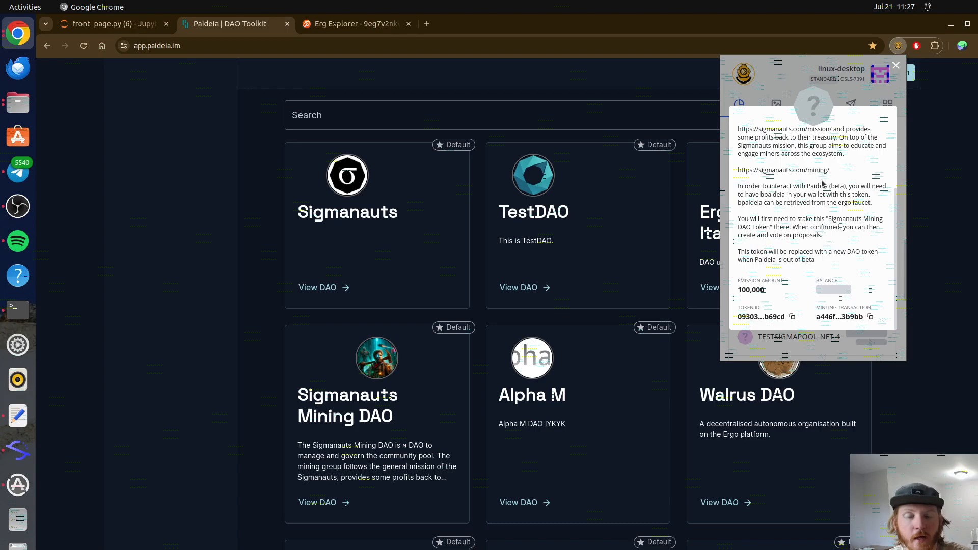
pyautogui.scroll(1, 822, 183)
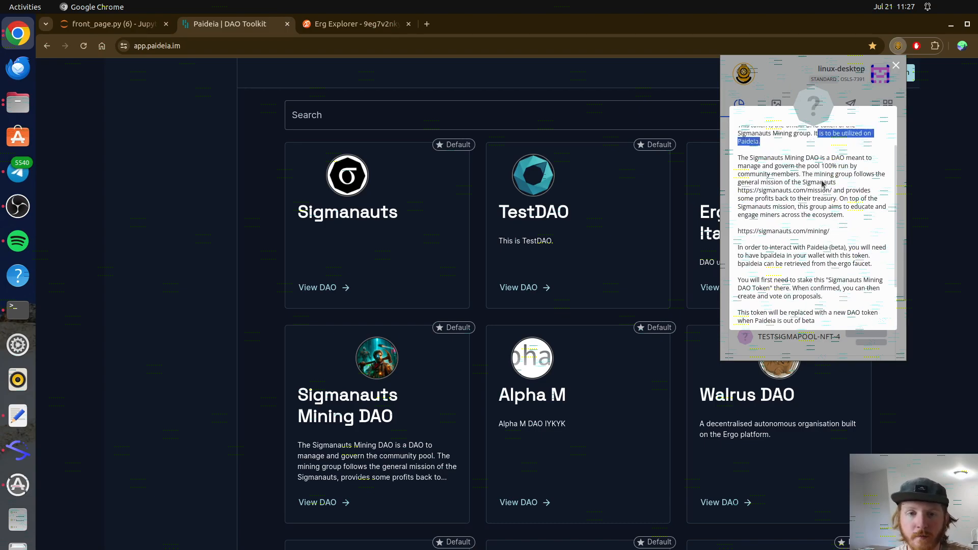
pyautogui.click(921, 236)
pyautogui.click(335, 504)
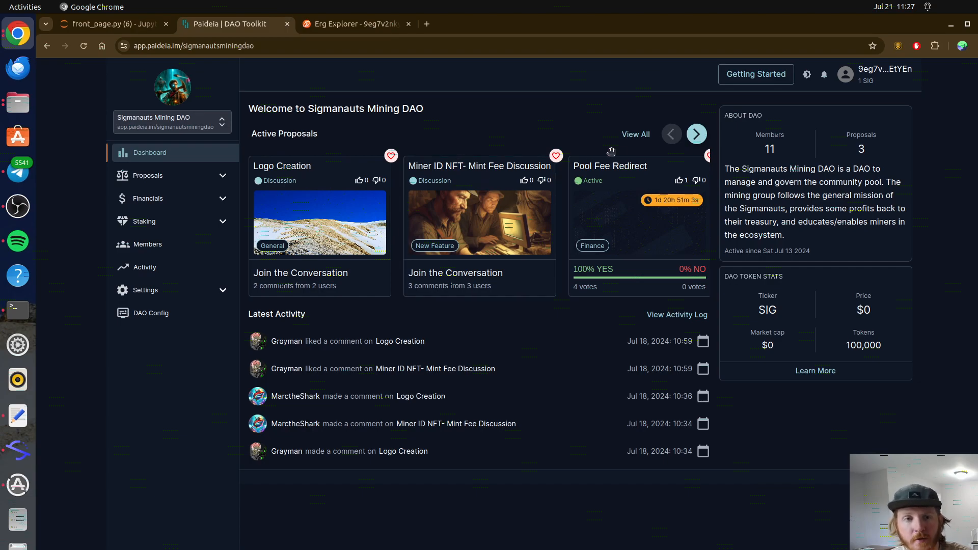
# Step: Read the Pool Fee Redirect proposal's Sigmanauts treasury details, then open the DAO's Financials Token page
pyautogui.click(631, 169)
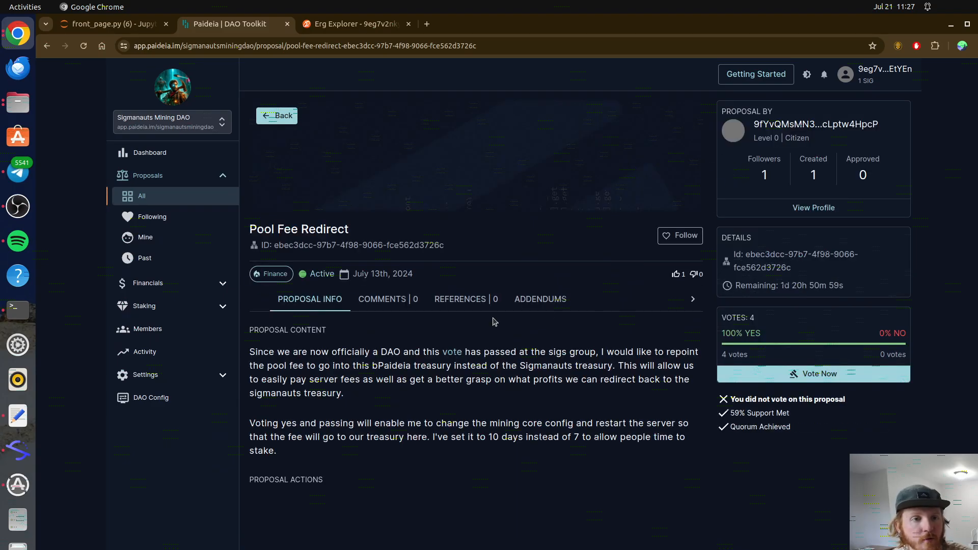
pyautogui.moveTo(277, 352); pyautogui.dragTo(360, 383)
pyautogui.click(363, 387)
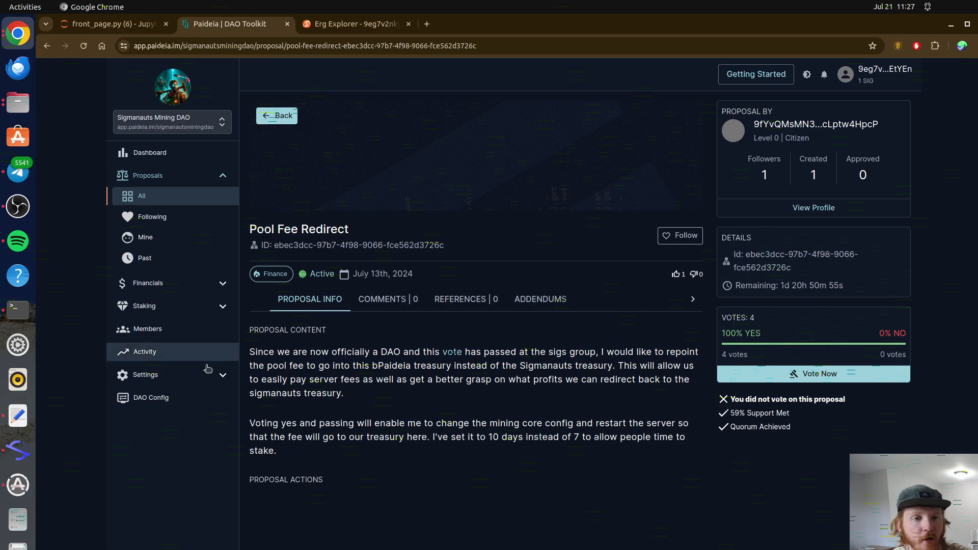
pyautogui.moveTo(520, 365); pyautogui.dragTo(628, 366)
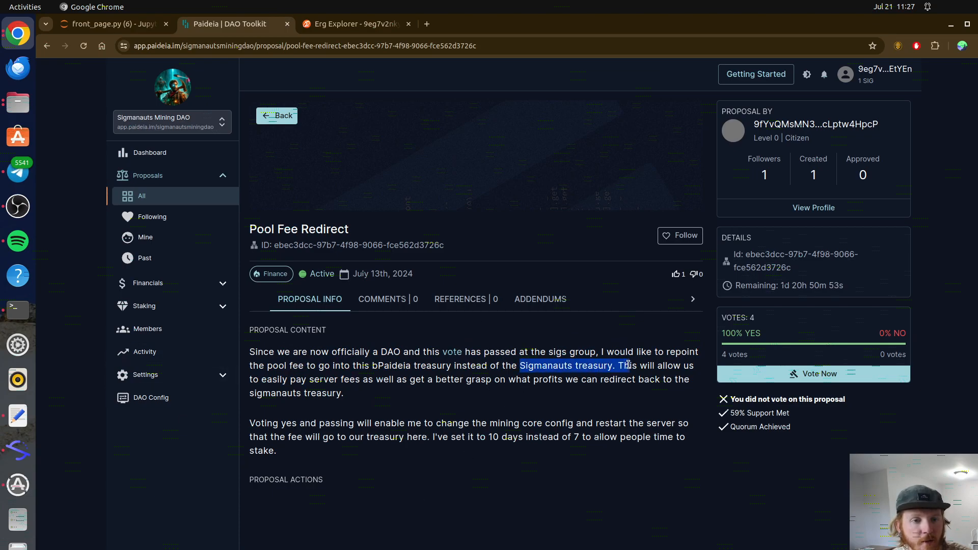
pyautogui.click(455, 374)
pyautogui.moveTo(446, 367); pyautogui.dragTo(441, 367)
pyautogui.click(413, 368)
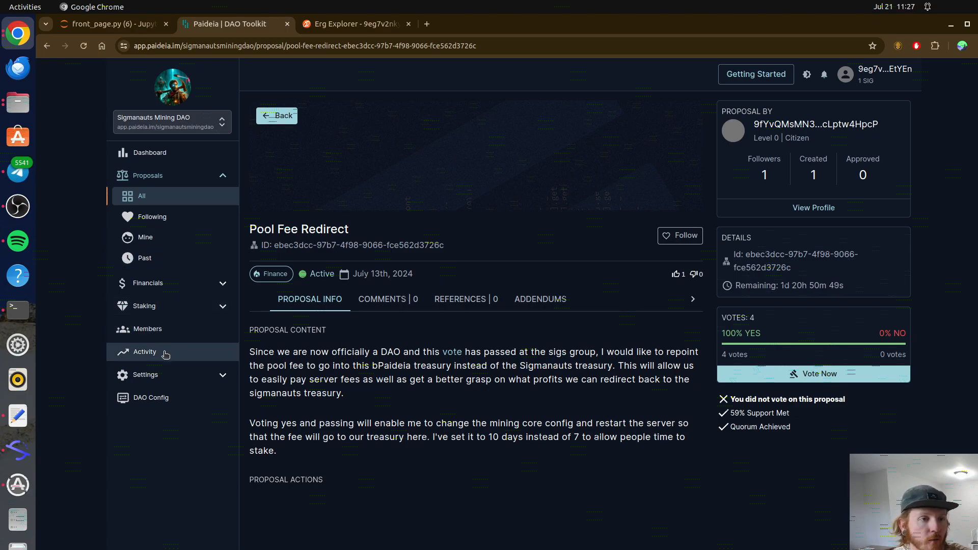
pyautogui.click(165, 284)
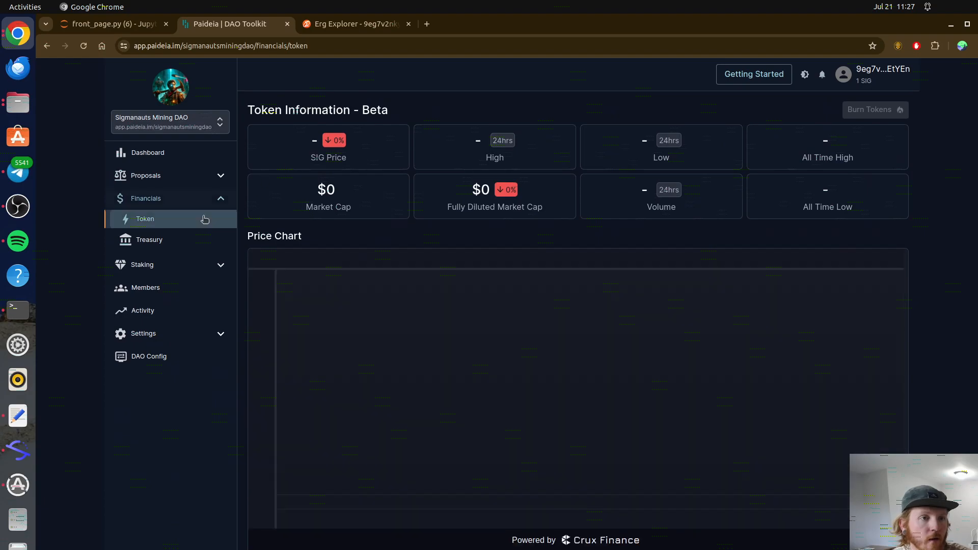
# Step: Check the DAO treasury funds and the staking overview's number of stakers
pyautogui.click(153, 240)
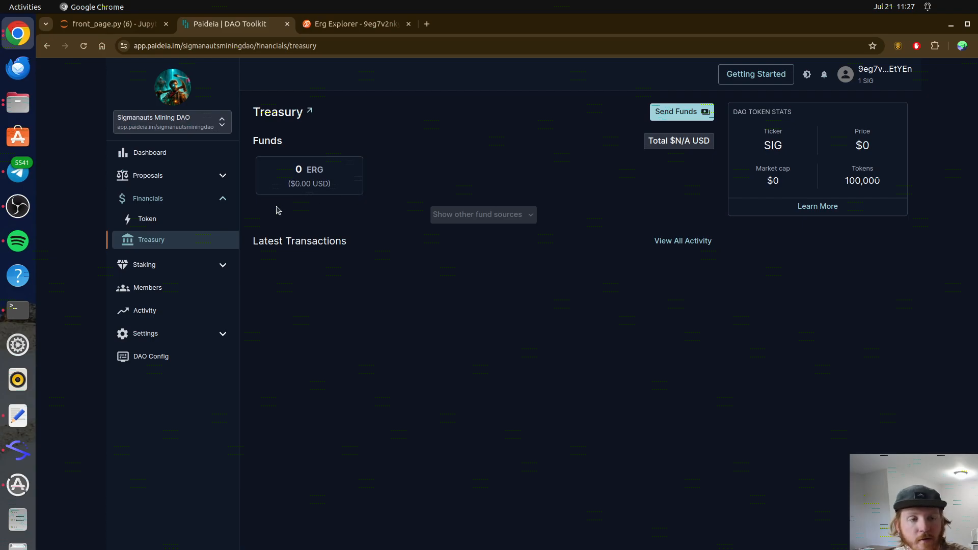
pyautogui.click(182, 156)
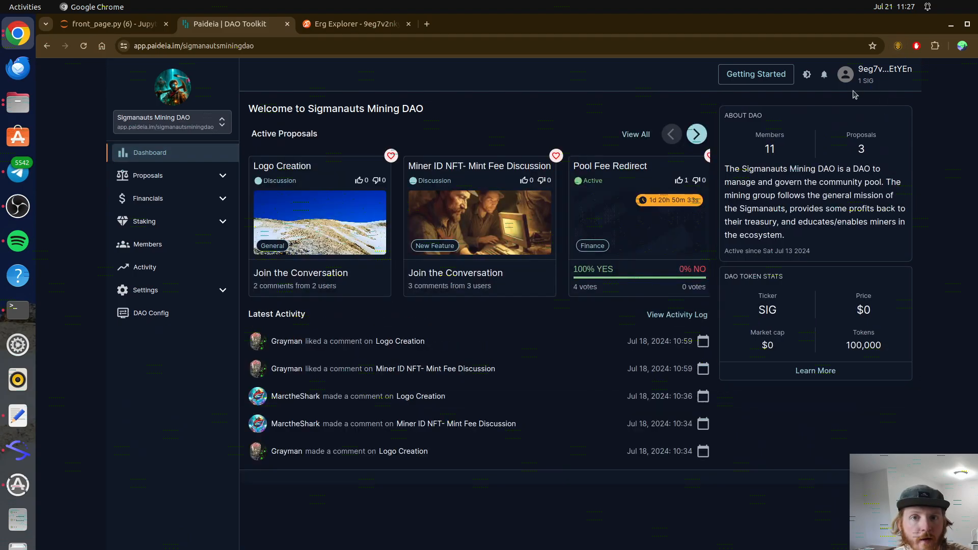
pyautogui.click(866, 77)
pyautogui.click(836, 173)
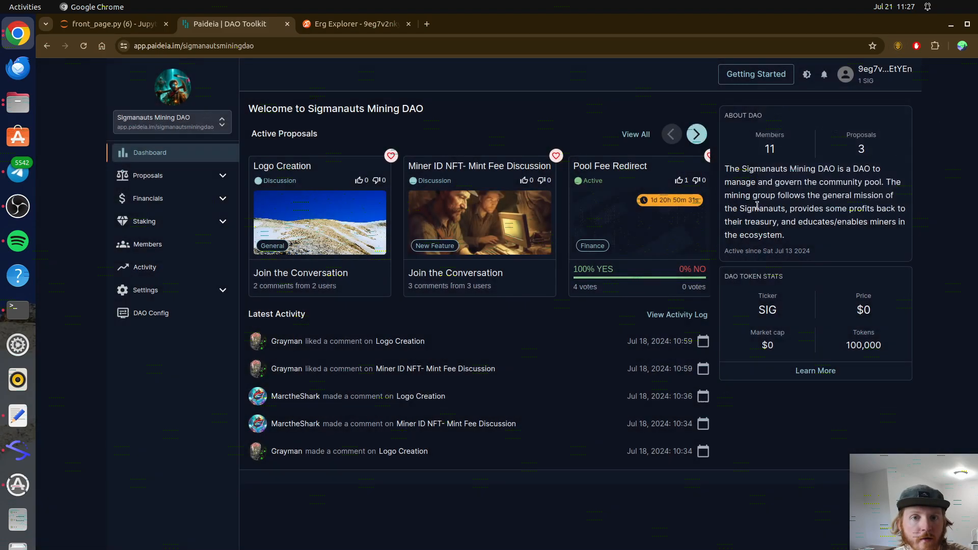
pyautogui.click(161, 223)
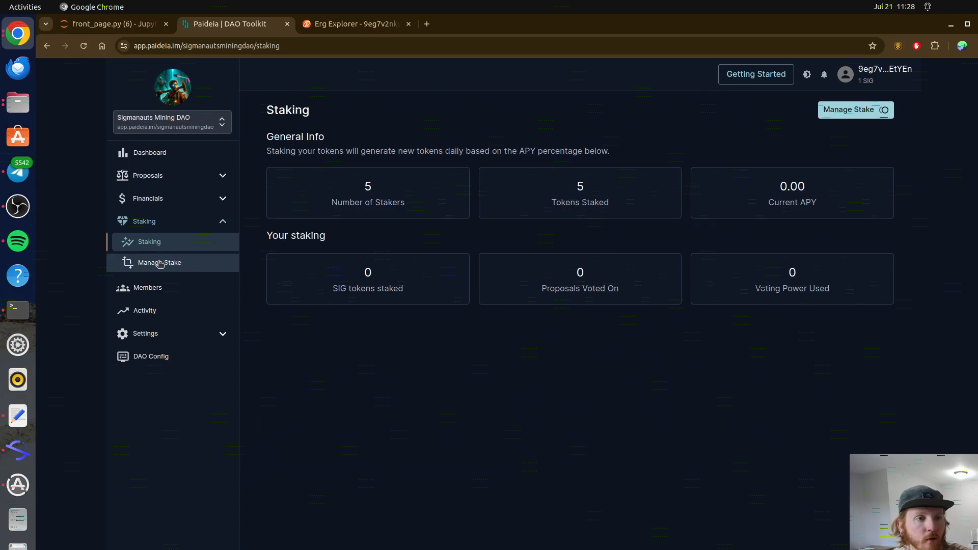
pyautogui.doubleClick(367, 186)
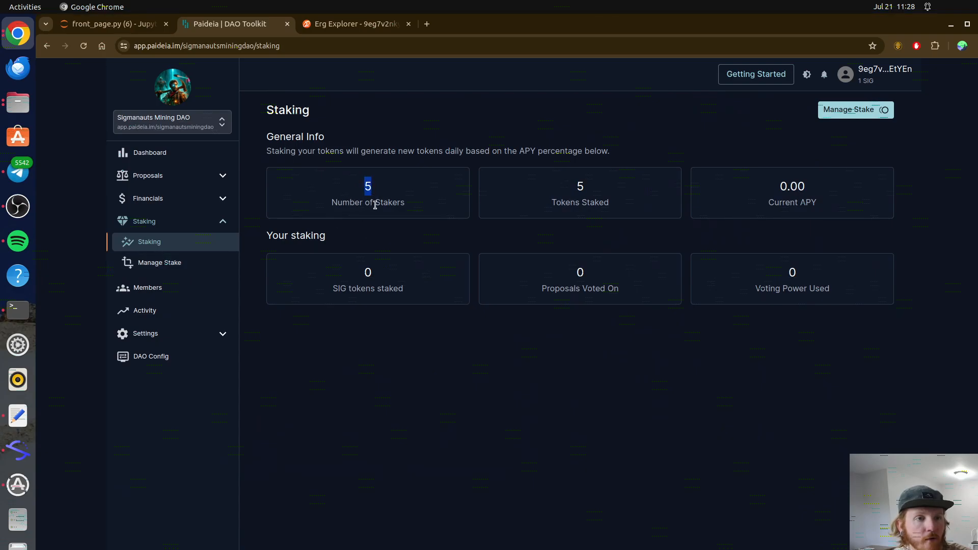
# Step: Note the dashboard's 11 members, then open the Manage Stake form from the staking overview
pyautogui.click(148, 152)
pyautogui.doubleClick(768, 149)
pyautogui.click(765, 185)
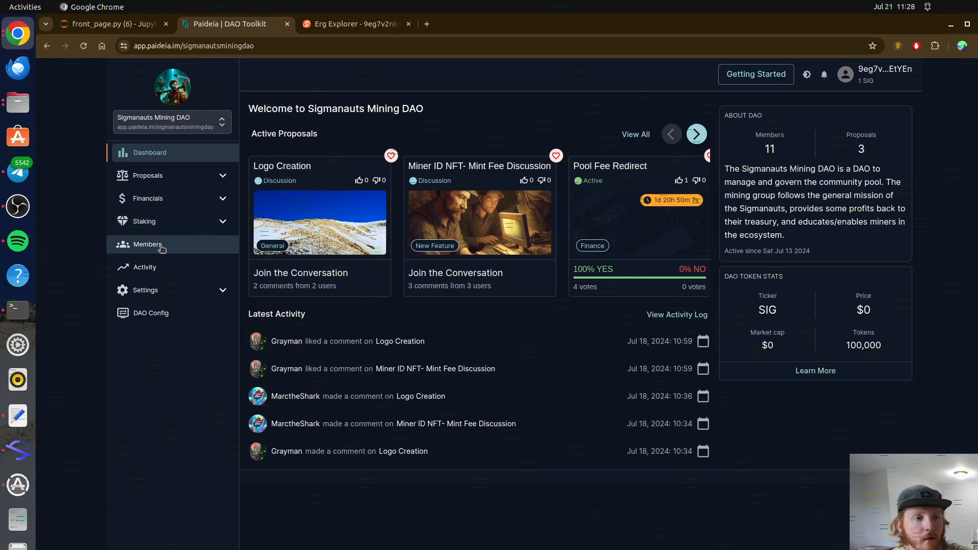
pyautogui.click(162, 229)
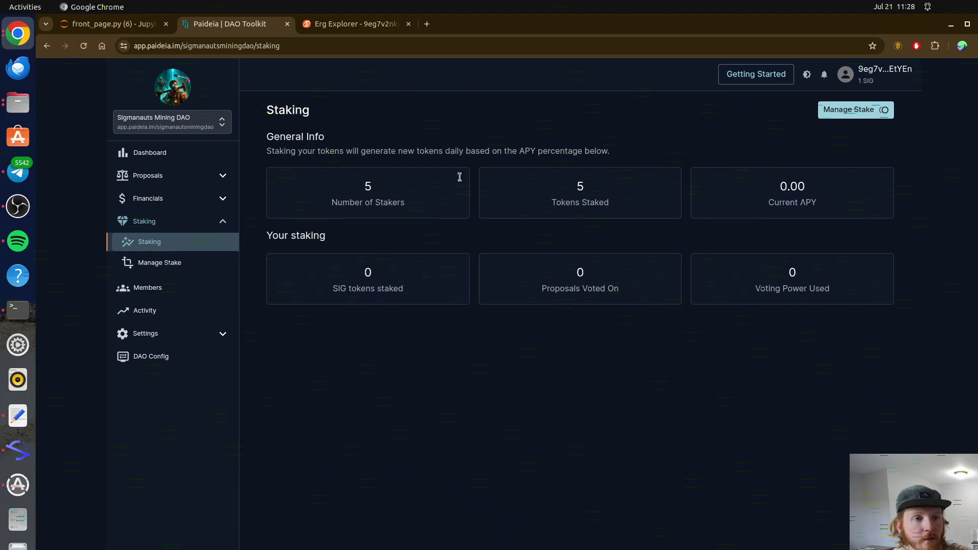
pyautogui.click(856, 113)
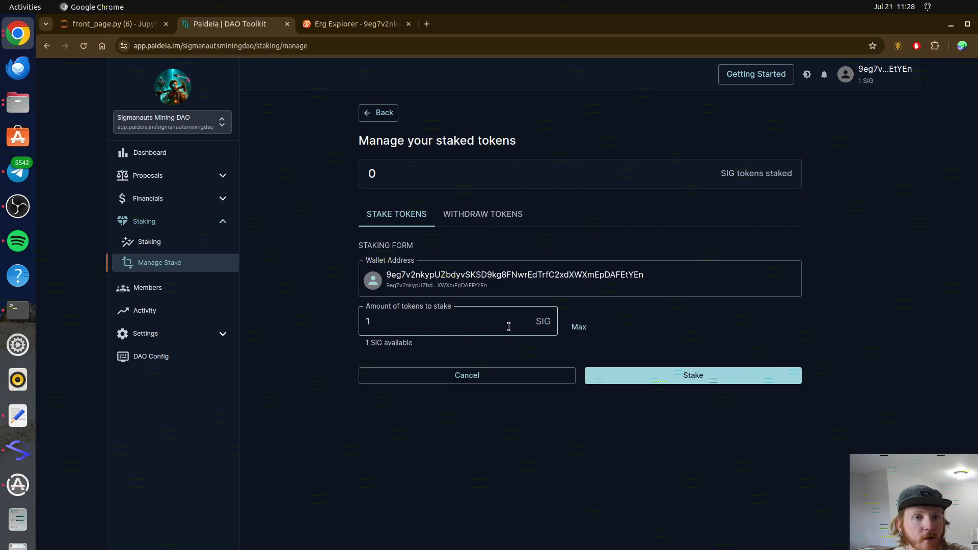
# Step: Stake 1 SIG and review the signing request: ERG fee, 0.1 bPaideia and 1 SIG sent
pyautogui.click(641, 374)
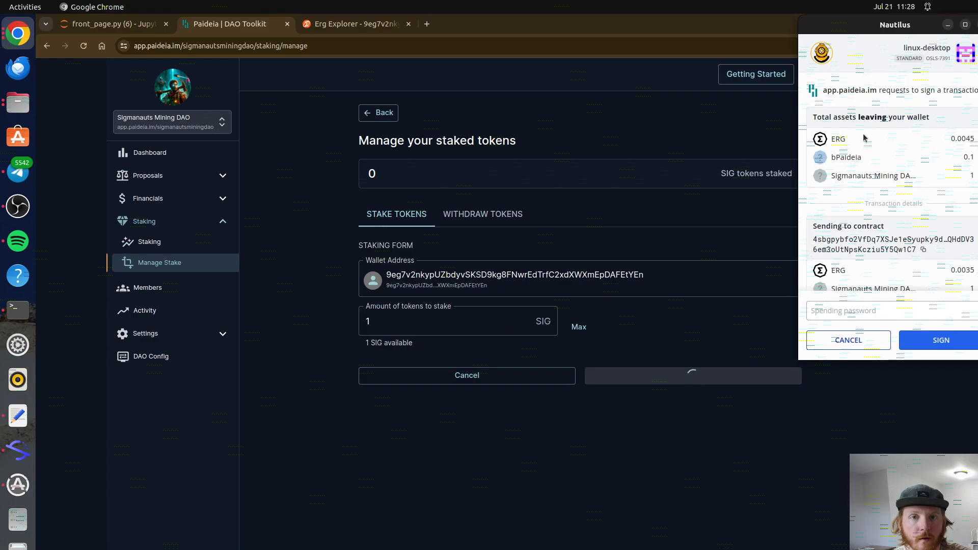
pyautogui.doubleClick(961, 139)
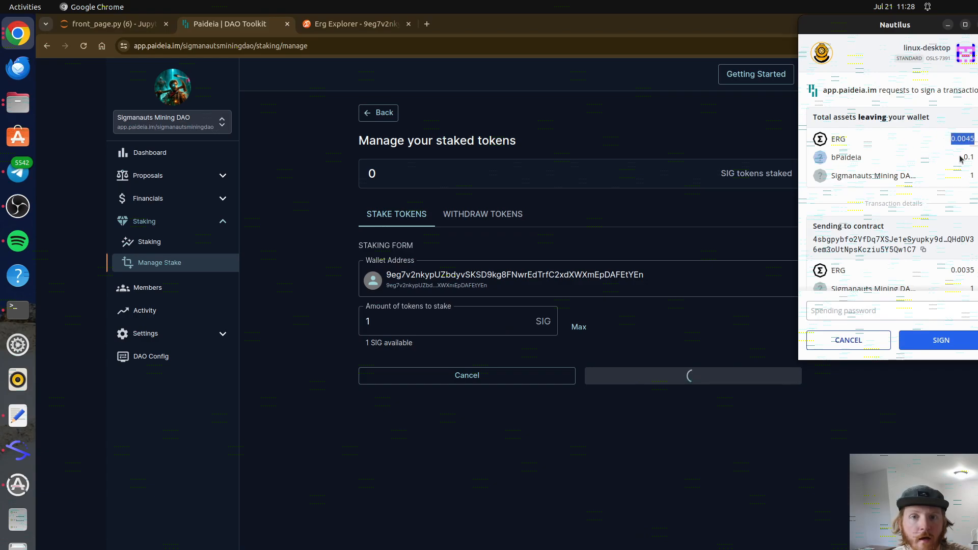
pyautogui.moveTo(960, 159); pyautogui.dragTo(968, 158)
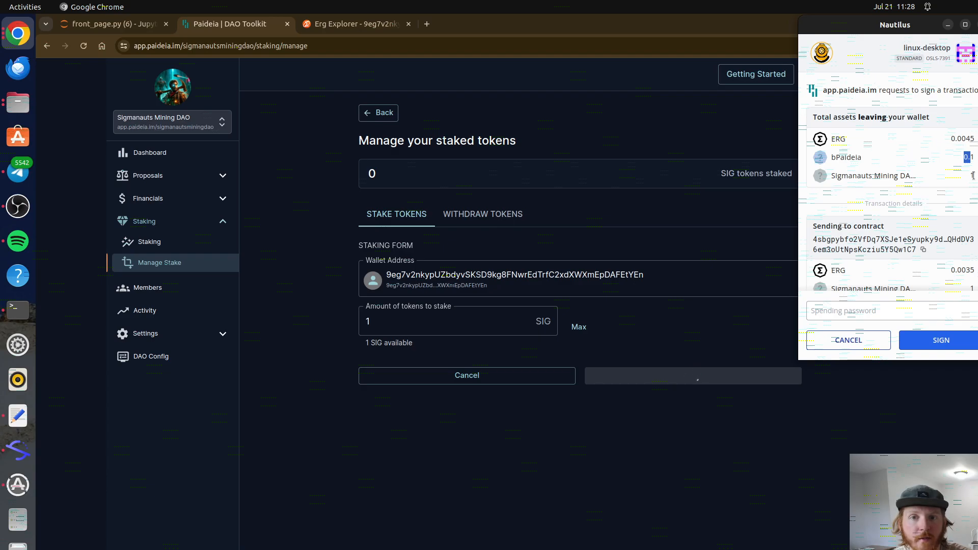
pyautogui.moveTo(973, 175); pyautogui.dragTo(970, 158)
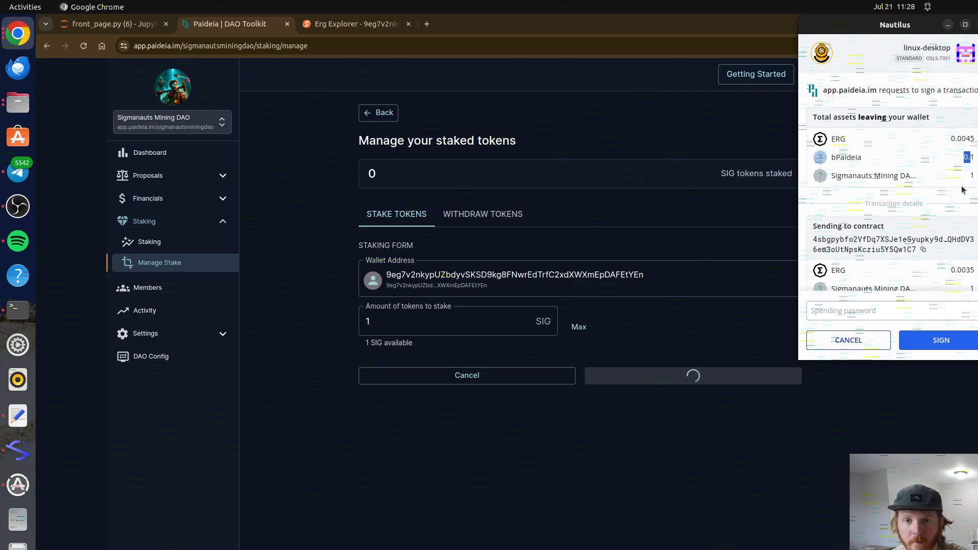
pyautogui.scroll(-3, 962, 191)
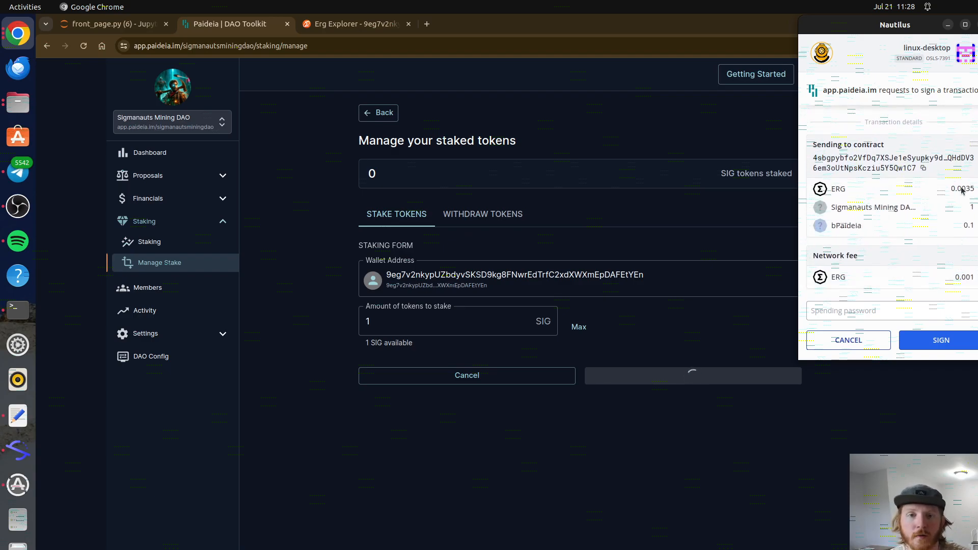
pyautogui.scroll(3, 958, 188)
pyautogui.scroll(-3, 934, 197)
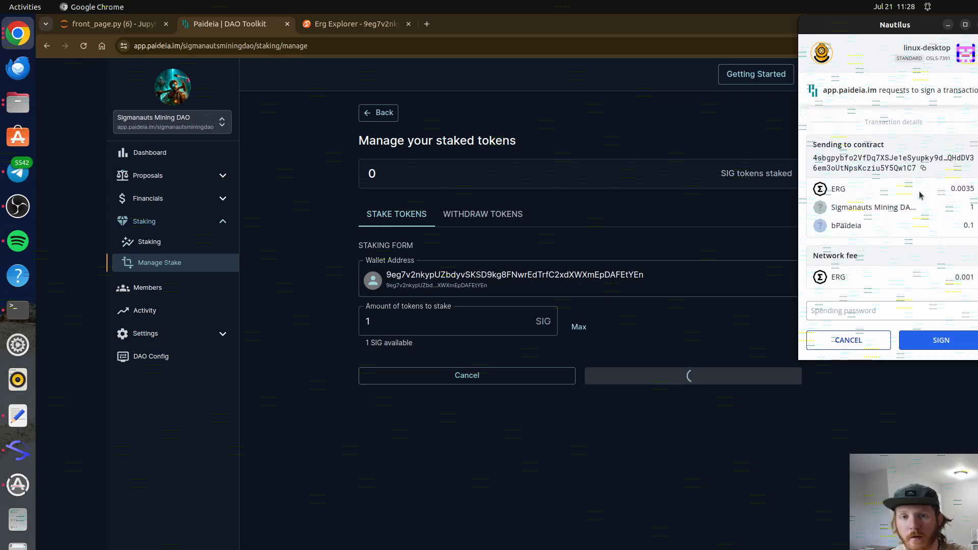
pyautogui.click(873, 312)
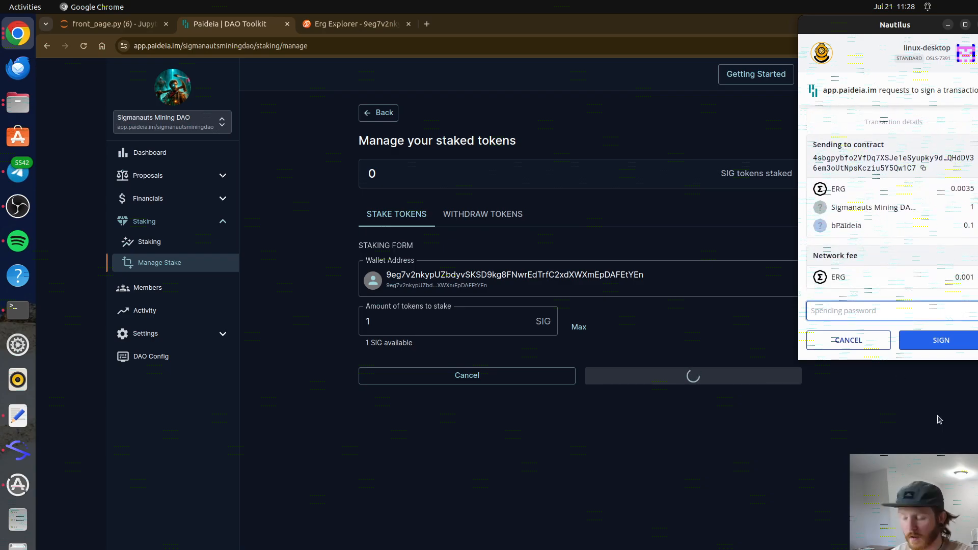
# Step: Sign the 1 SIG staking transaction with the spending password, retrying after a wrong-password error
pyautogui.write('•')
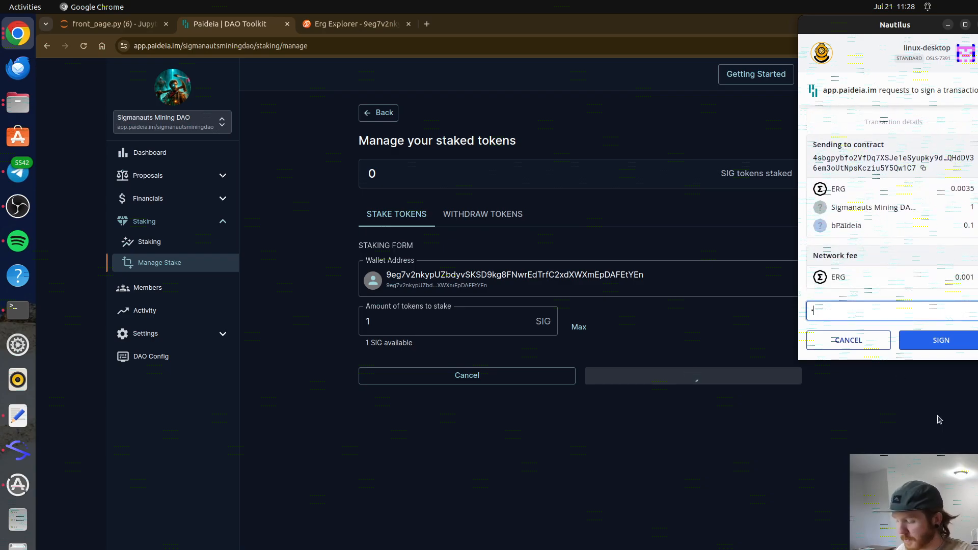
pyautogui.write('••••••')
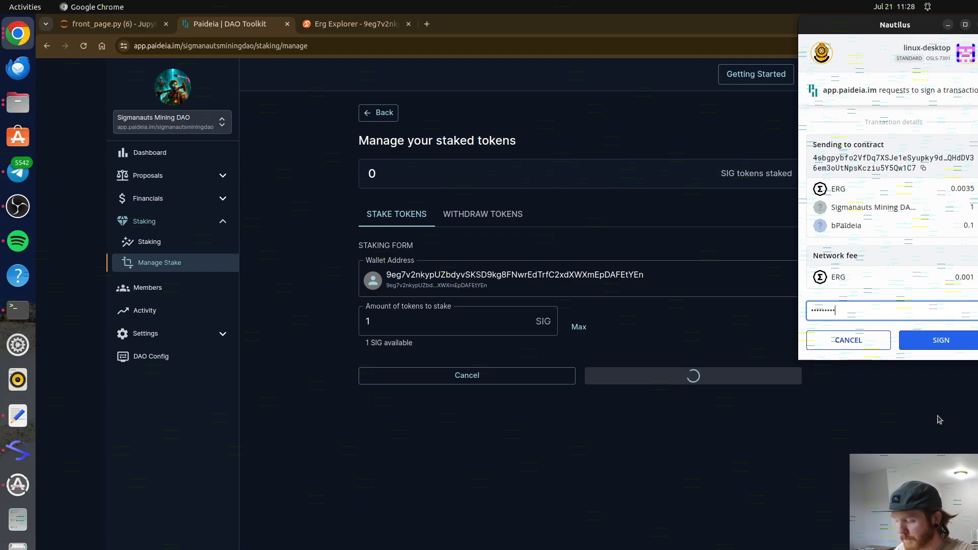
pyautogui.hotkey('ctrl', 'a')
pyautogui.write('••')
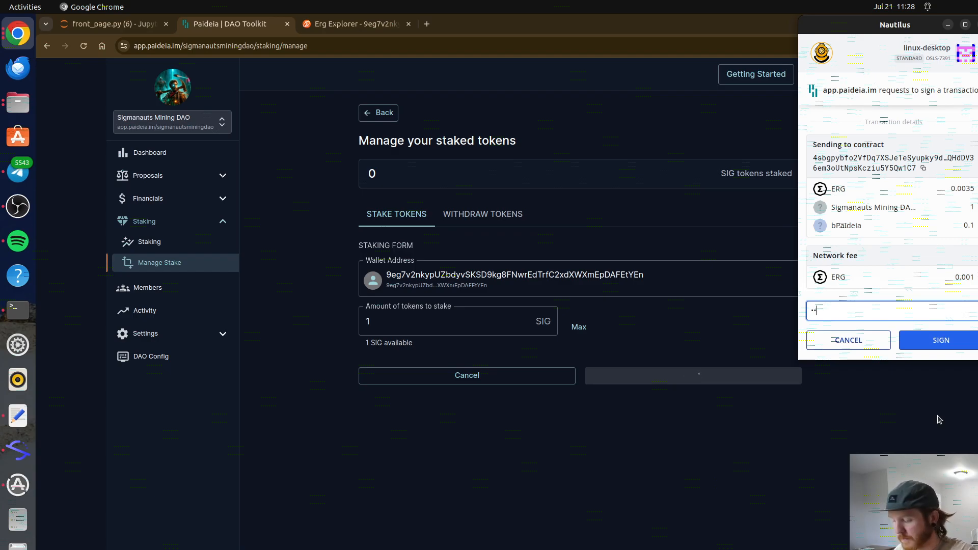
pyautogui.write('••••••••')
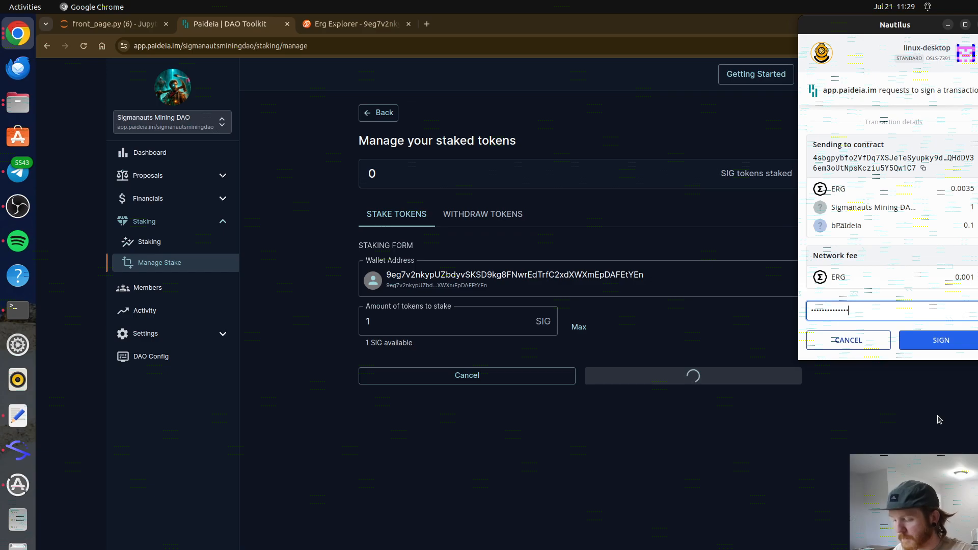
pyautogui.write('••')
pyautogui.press('Return')
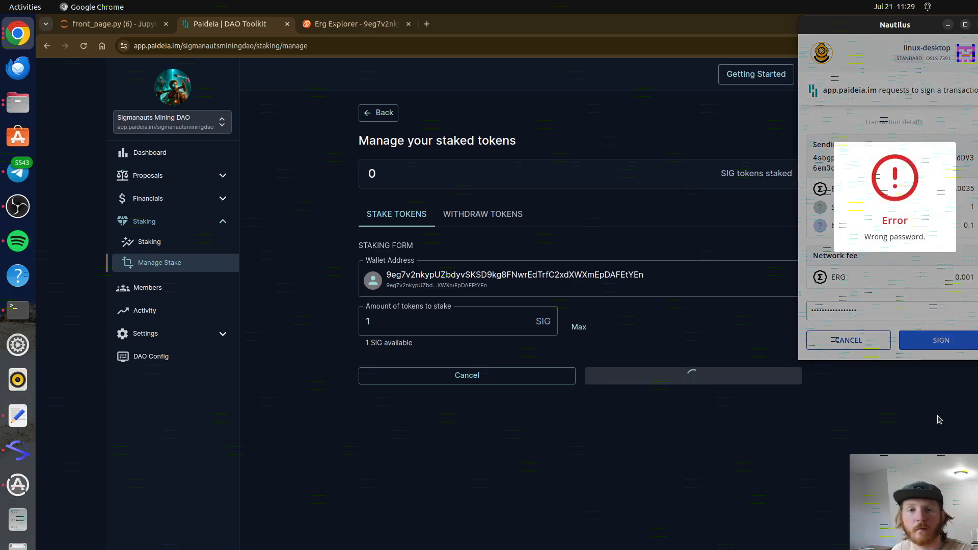
pyautogui.click(915, 307)
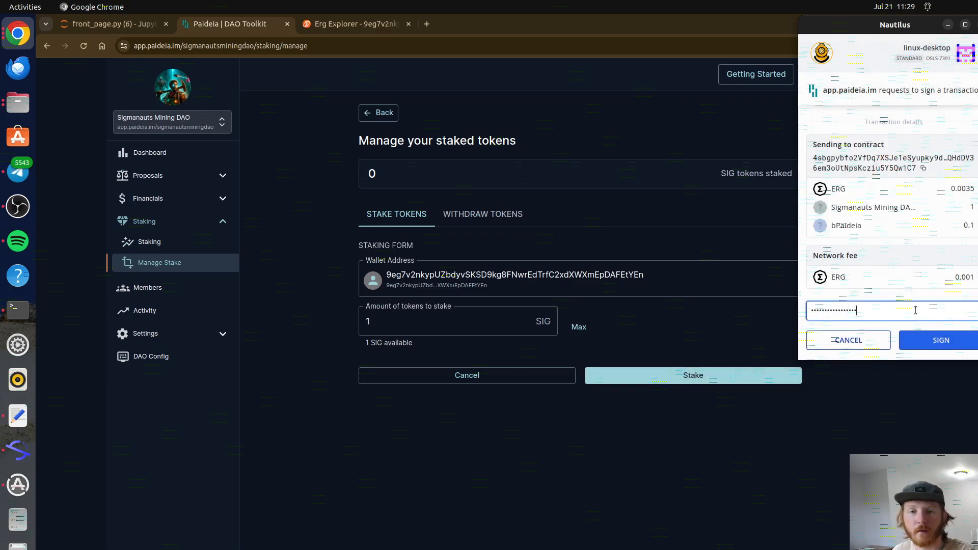
pyautogui.press('Return')
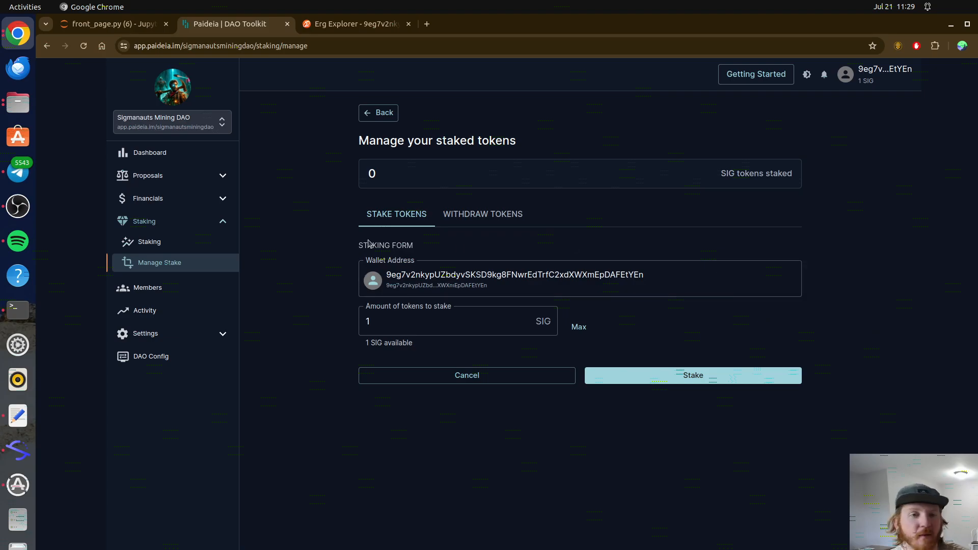
pyautogui.click(177, 241)
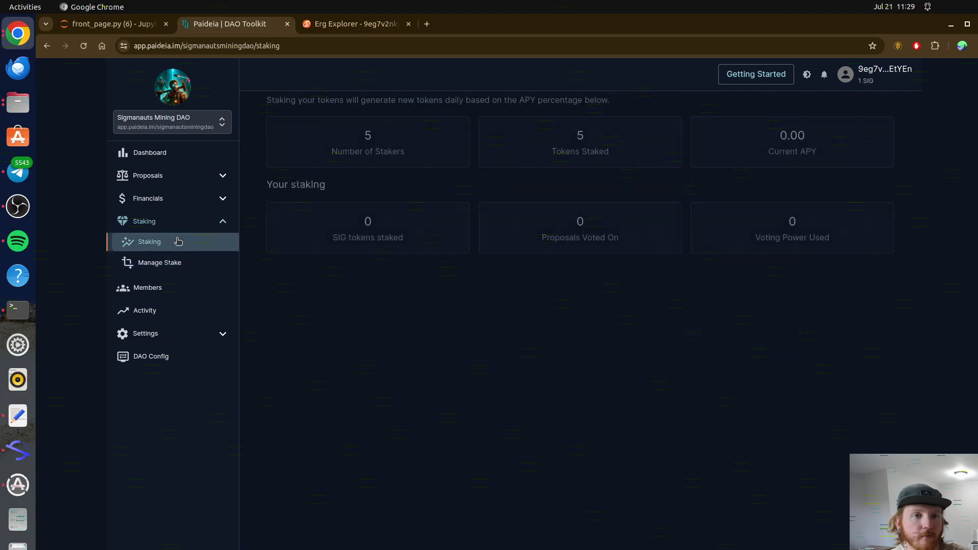
# Step: Return to the Manage Stake page from the sidebar
pyautogui.click(178, 263)
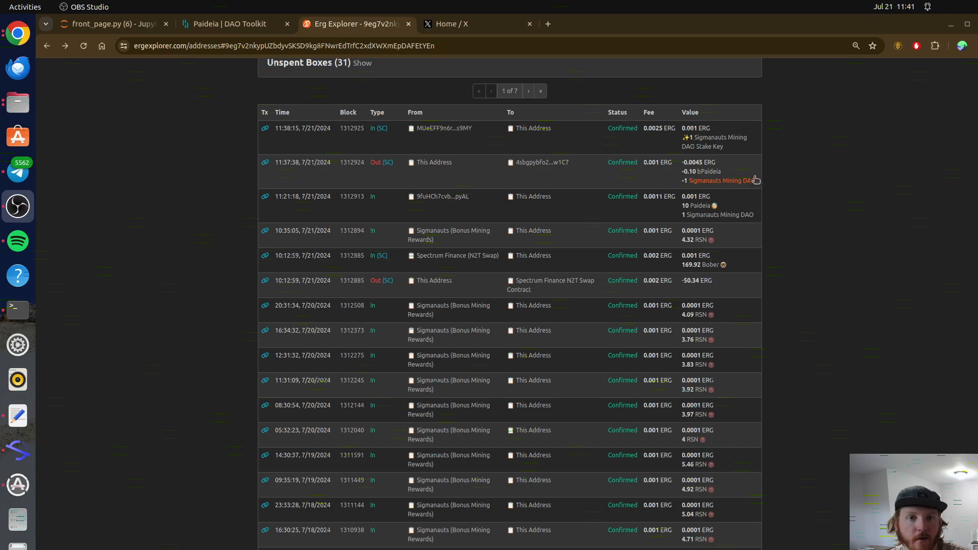
pyautogui.moveTo(738, 148); pyautogui.dragTo(691, 137)
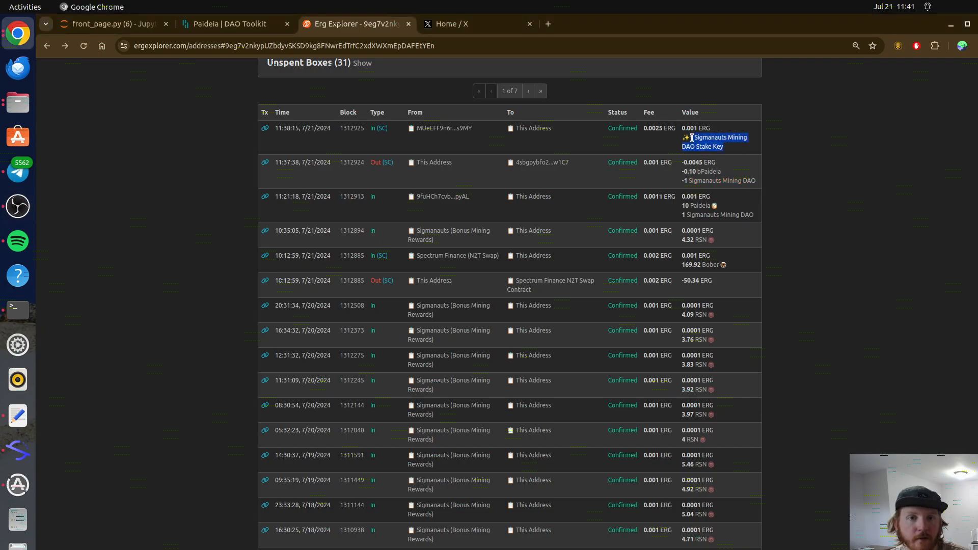
pyautogui.click(777, 146)
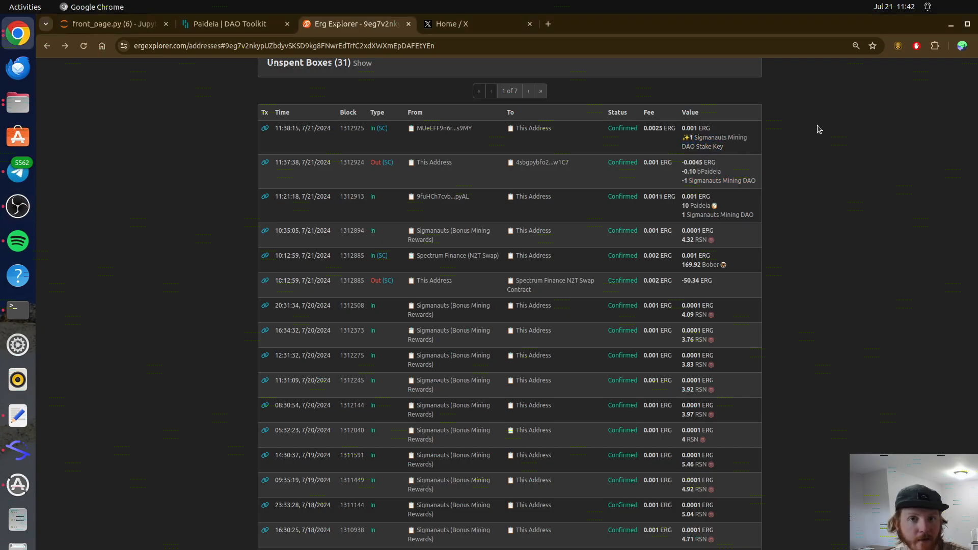
pyautogui.click(900, 46)
pyautogui.scroll(-5, 798, 251)
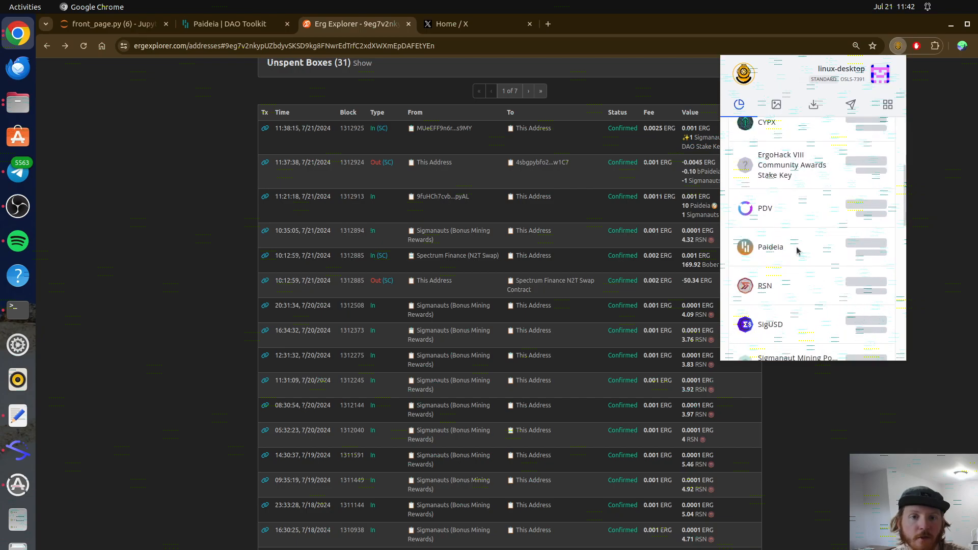
pyautogui.scroll(-2, 799, 251)
pyautogui.click(788, 257)
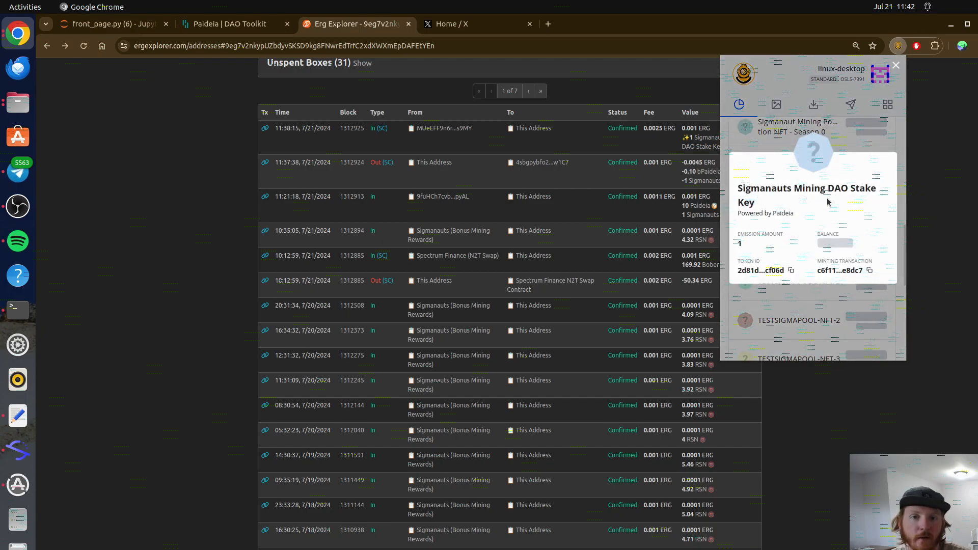
pyautogui.moveTo(749, 213); pyautogui.dragTo(806, 220)
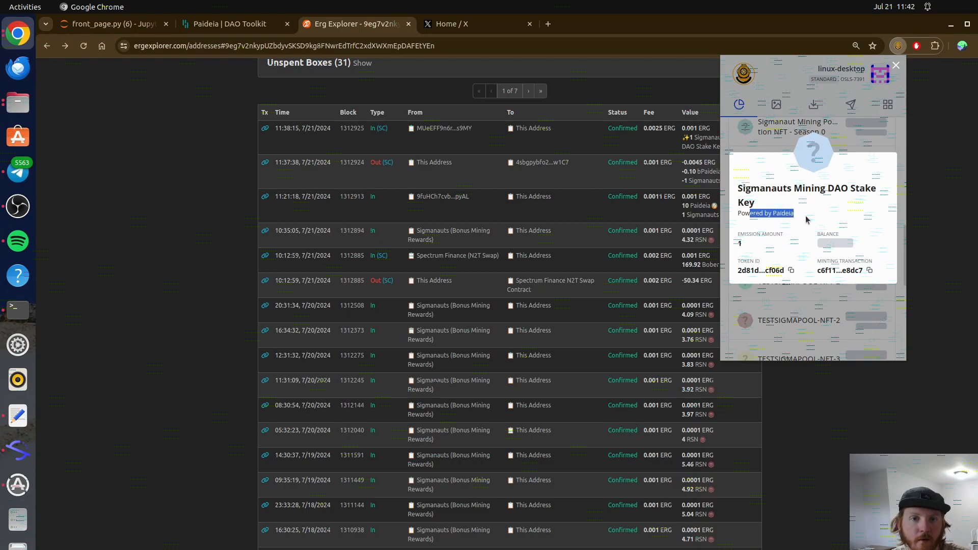
pyautogui.click(863, 410)
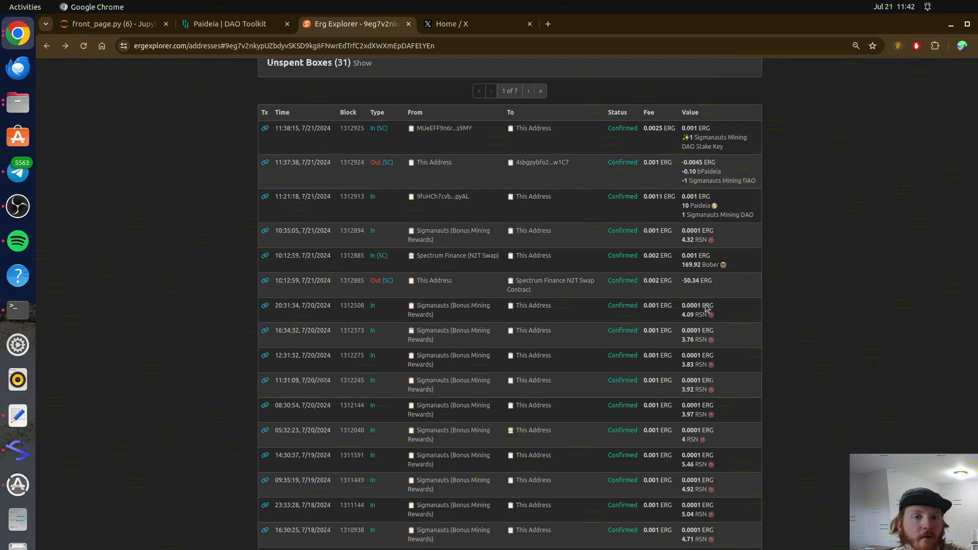
# Step: Reload the Paideia stake page and confirm 1 SIG tokens staked
pyautogui.click(250, 27)
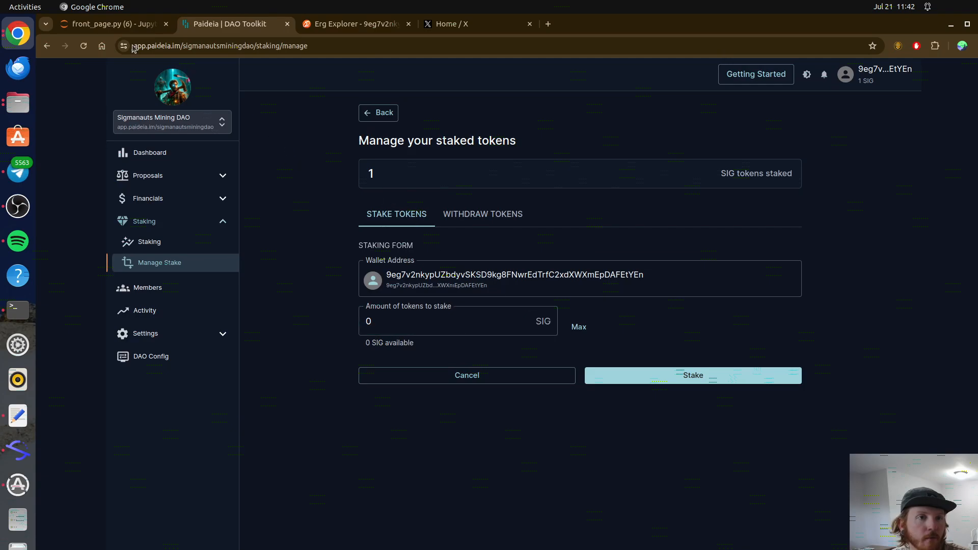
pyautogui.click(83, 46)
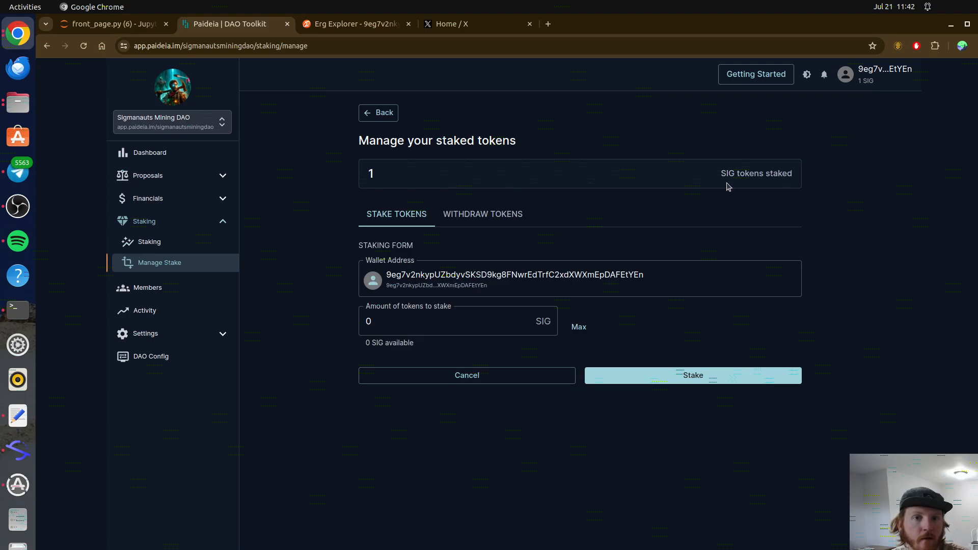
pyautogui.moveTo(720, 181); pyautogui.dragTo(793, 183)
pyautogui.click(847, 320)
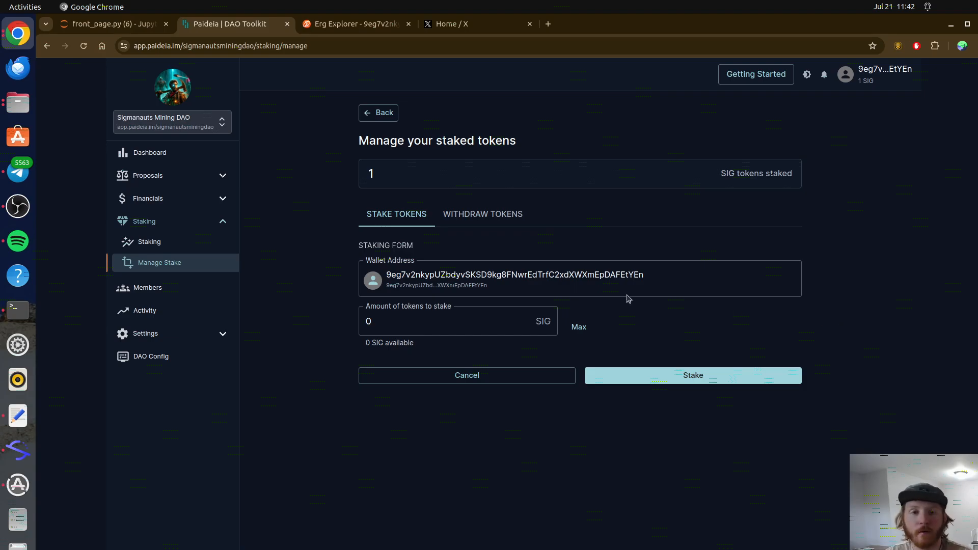
pyautogui.click(194, 178)
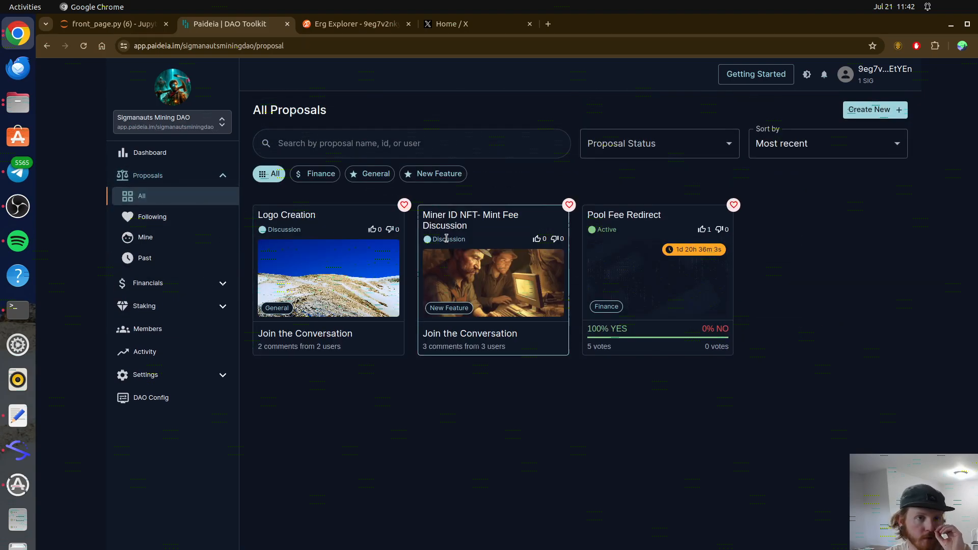
# Step: Read the Pool Fee Redirect proposal text and its proposal actions, then choose Vote Now
pyautogui.click(649, 218)
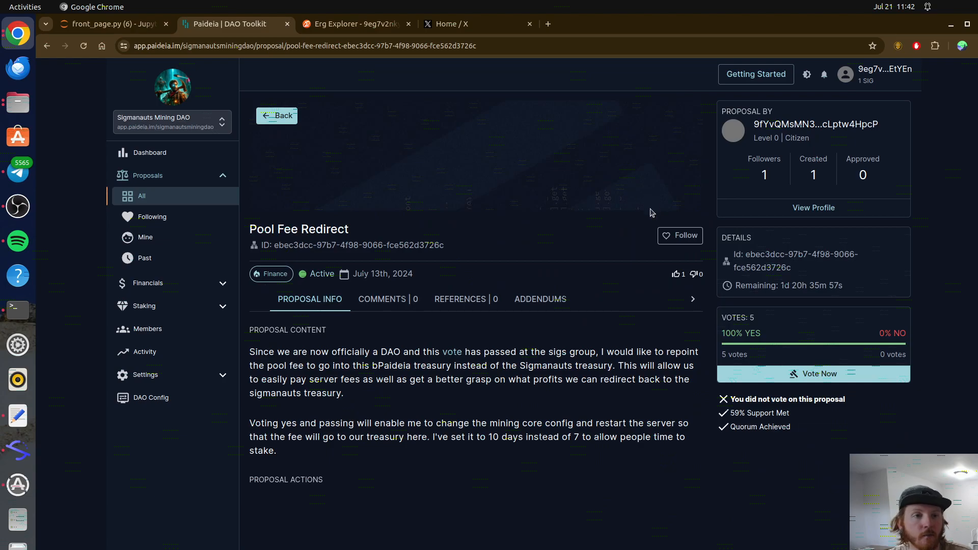
pyautogui.moveTo(314, 352); pyautogui.dragTo(487, 488)
pyautogui.click(488, 489)
pyautogui.moveTo(253, 480); pyautogui.dragTo(359, 490)
pyautogui.click(363, 501)
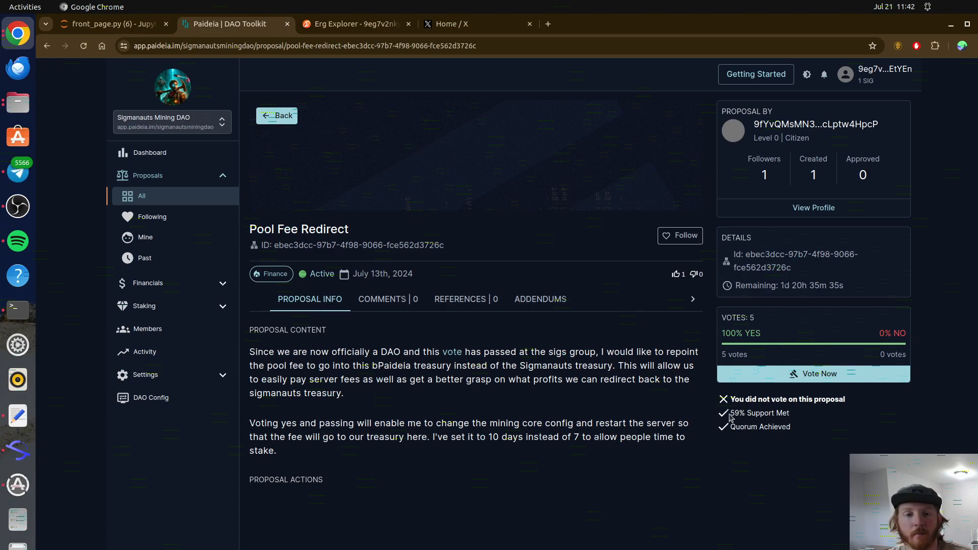
pyautogui.click(784, 375)
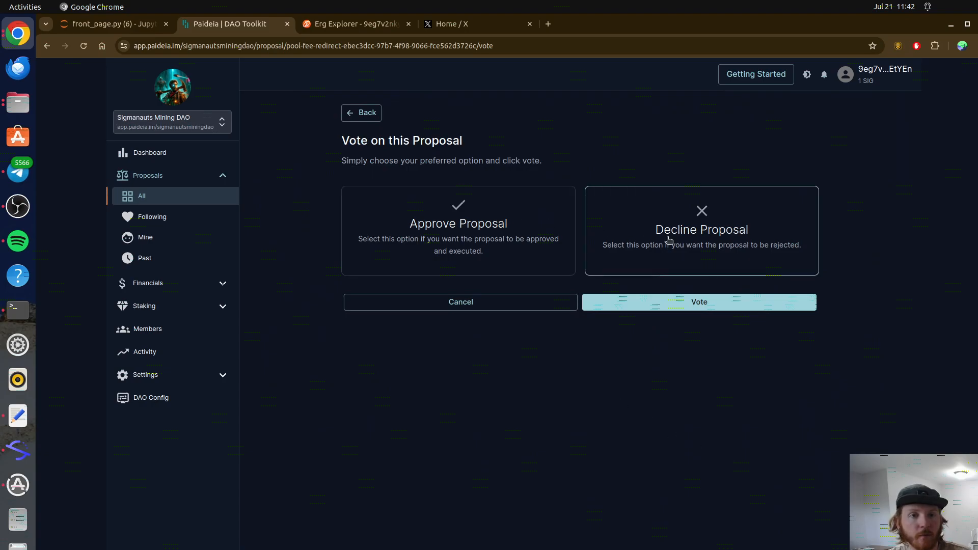
# Step: Choose Approve Proposal, review the 0.004 ERG and bPaideia costs, then cancel the signing request
pyautogui.click(499, 224)
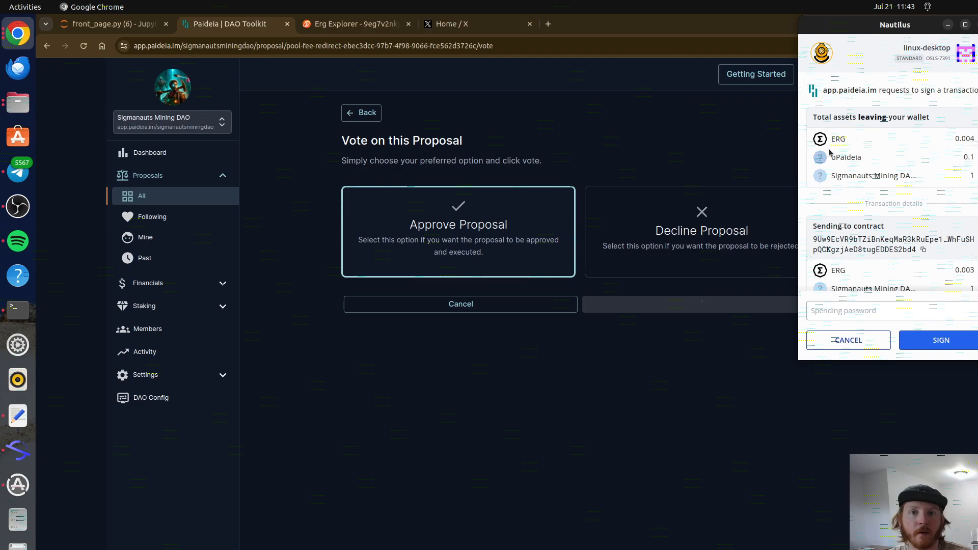
pyautogui.doubleClick(964, 138)
pyautogui.moveTo(877, 158); pyautogui.dragTo(969, 156)
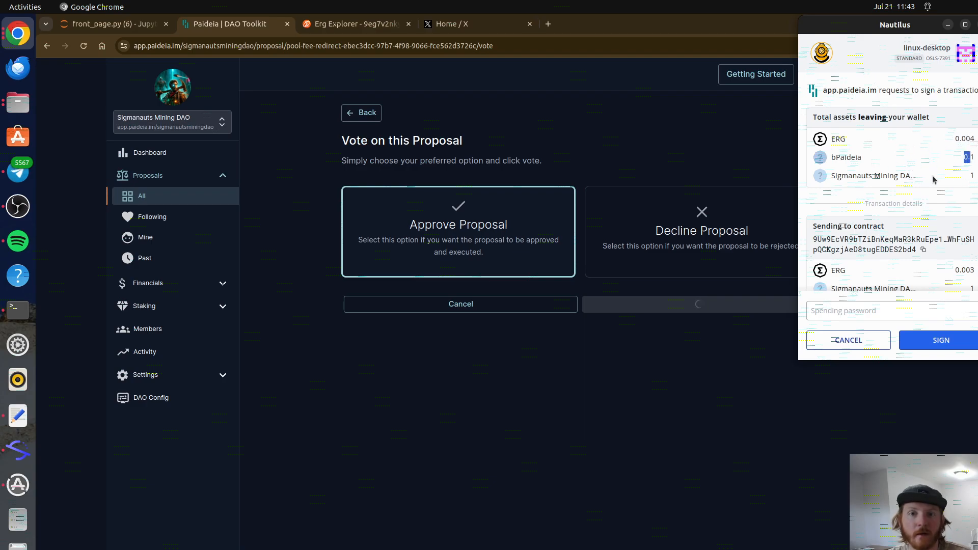
pyautogui.scroll(-2, 951, 177)
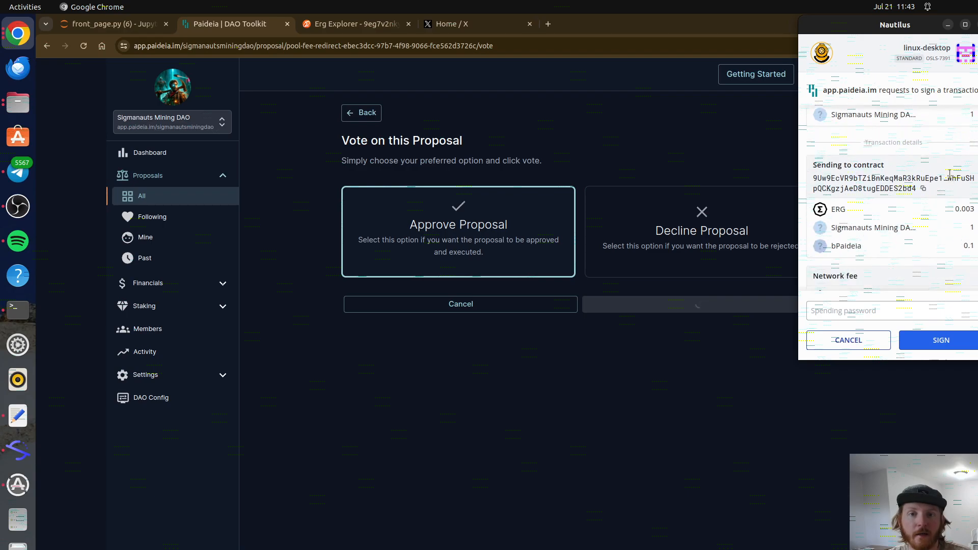
pyautogui.scroll(2, 949, 175)
pyautogui.click(878, 311)
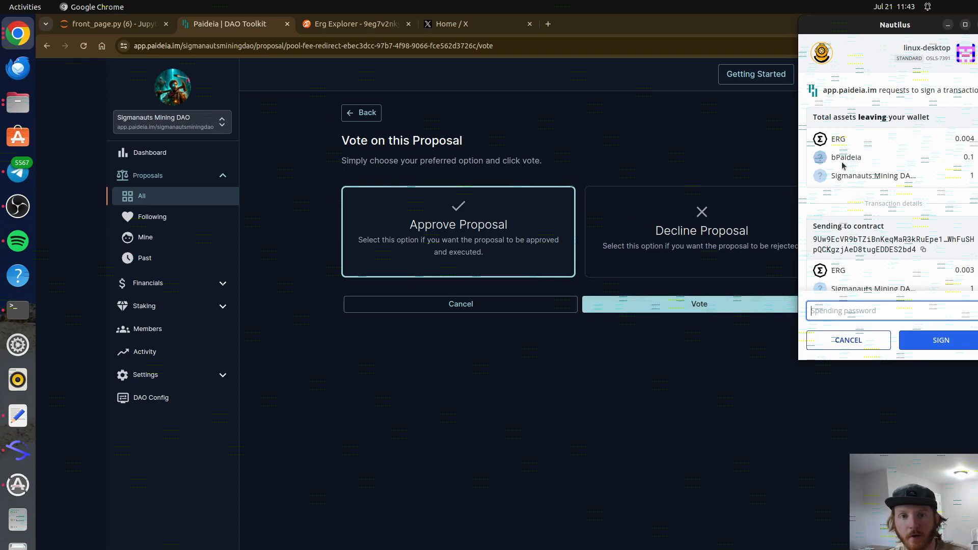
pyautogui.moveTo(869, 164); pyautogui.dragTo(831, 163)
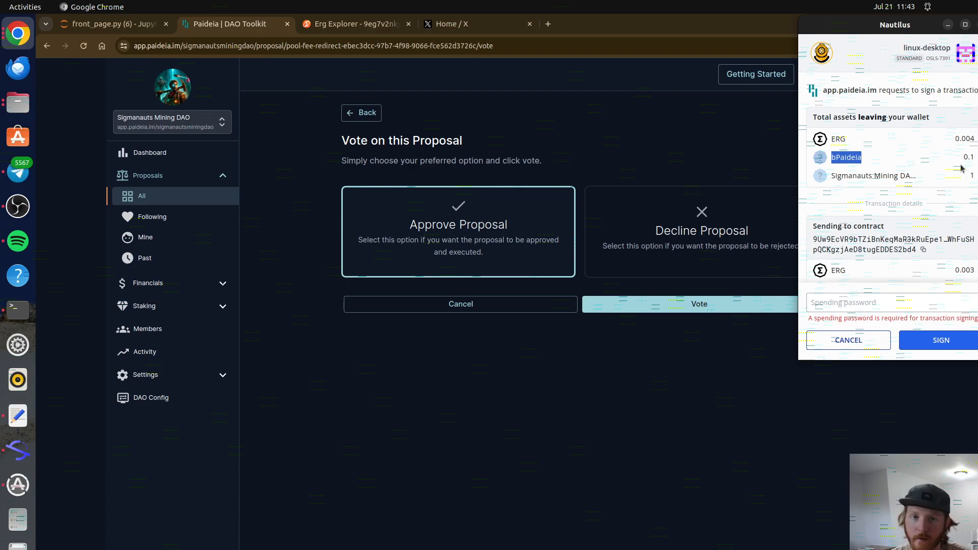
pyautogui.click(859, 345)
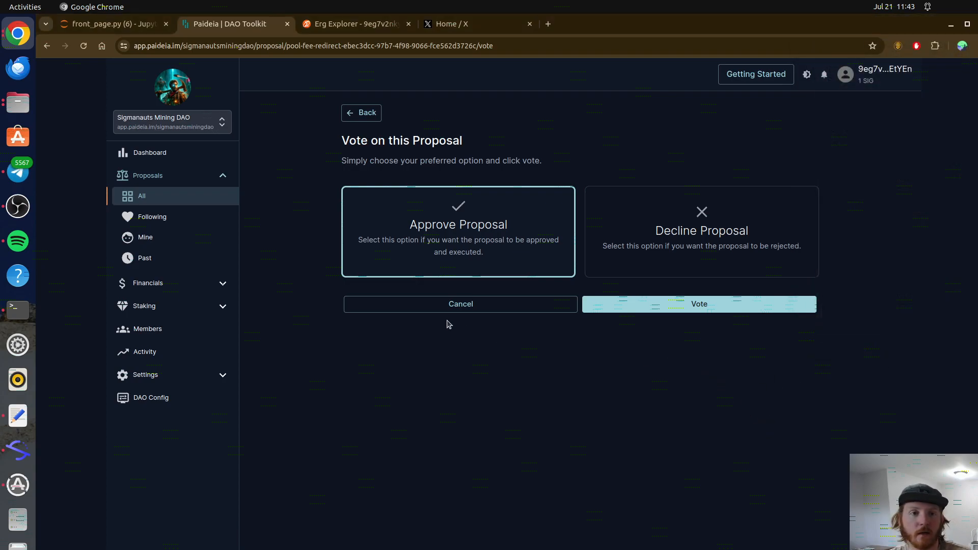
pyautogui.click(366, 113)
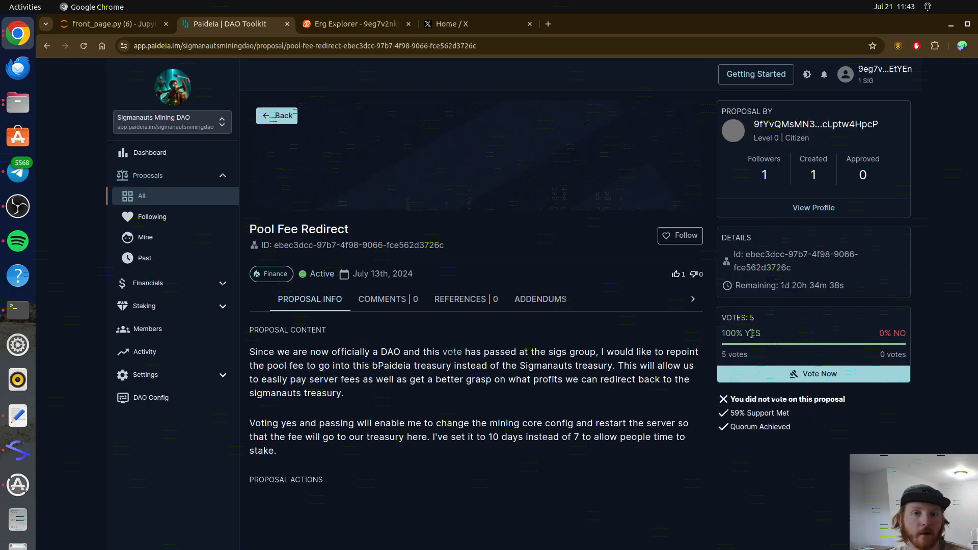
pyautogui.moveTo(730, 334); pyautogui.dragTo(720, 355)
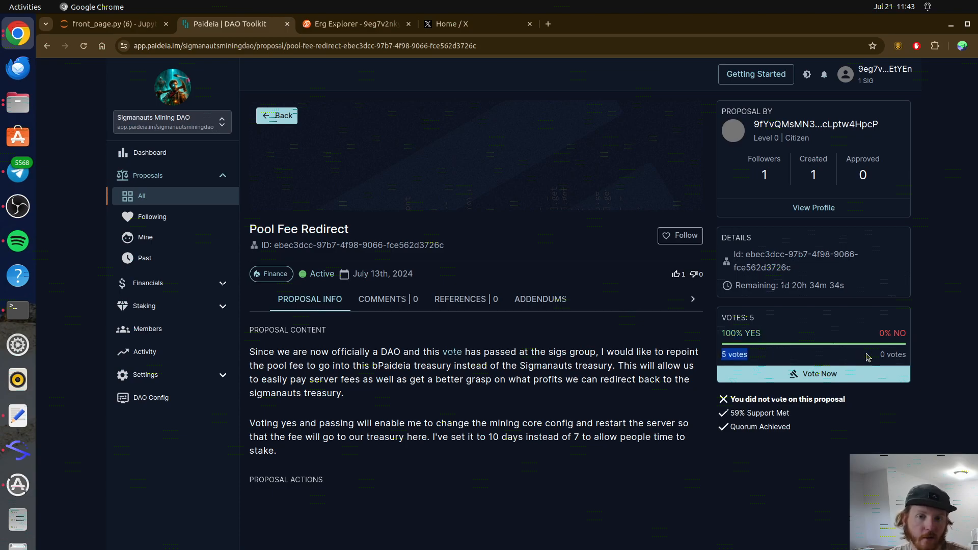
pyautogui.moveTo(880, 355); pyautogui.dragTo(906, 358)
pyautogui.moveTo(792, 413); pyautogui.dragTo(727, 422)
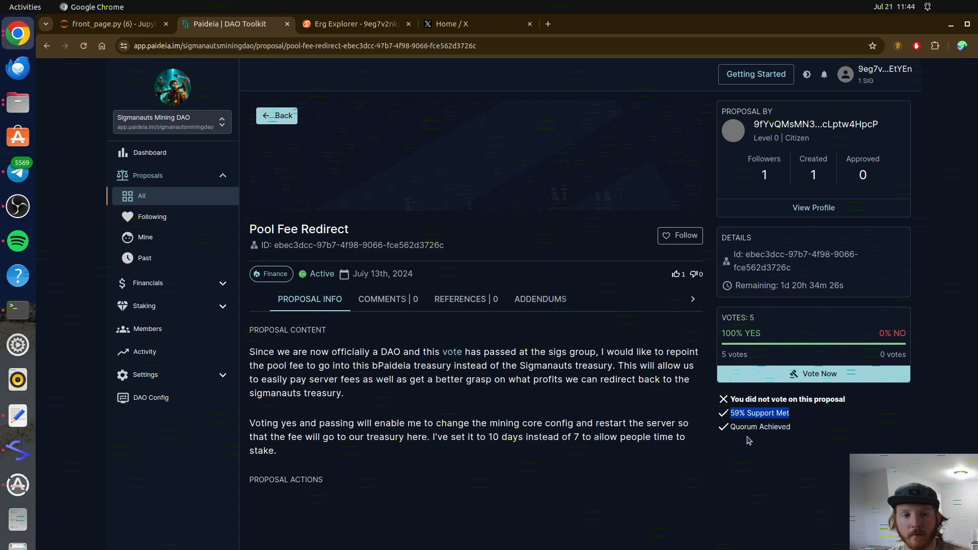
pyautogui.click(870, 414)
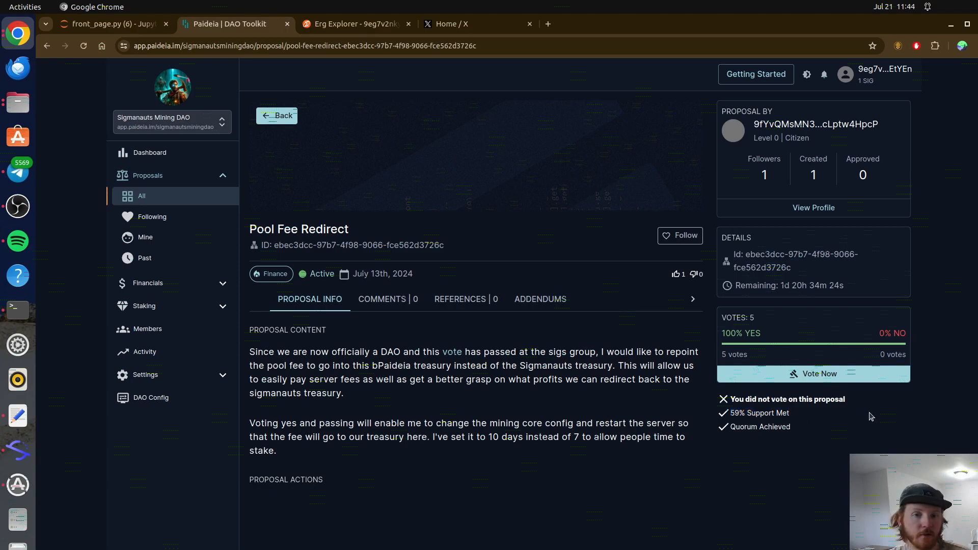
pyautogui.click(266, 121)
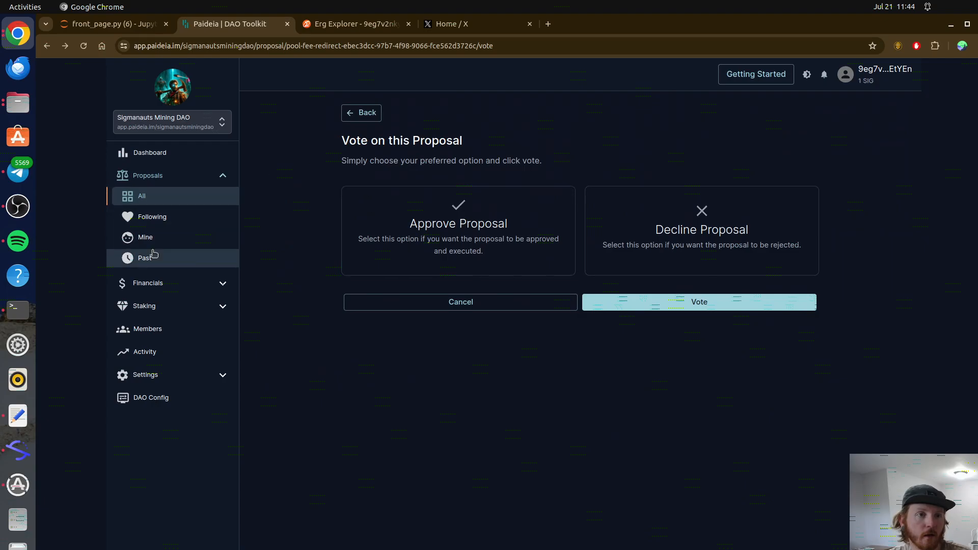
# Step: Glance at the Miner ID NFT- Mint Fee Discussion from the dashboard, then open All Proposals
pyautogui.click(159, 154)
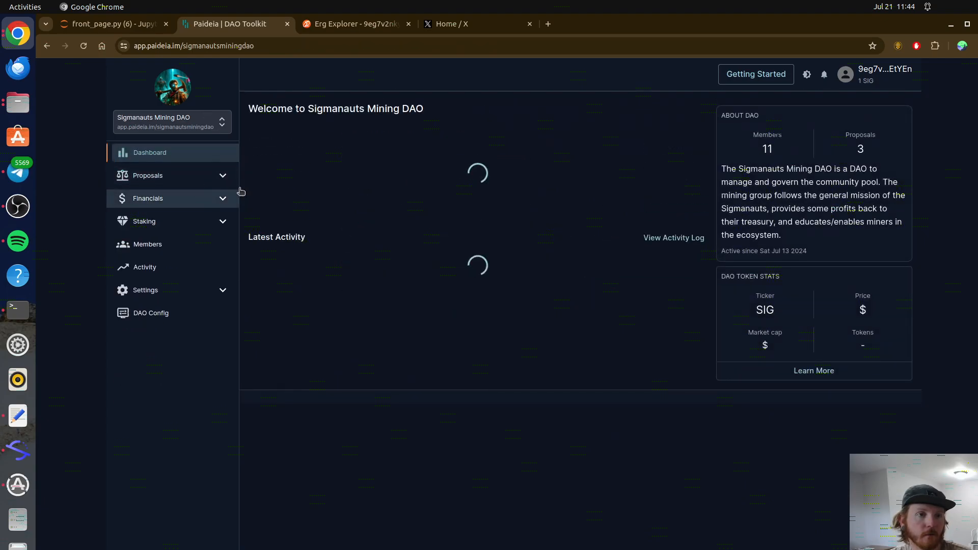
pyautogui.click(456, 167)
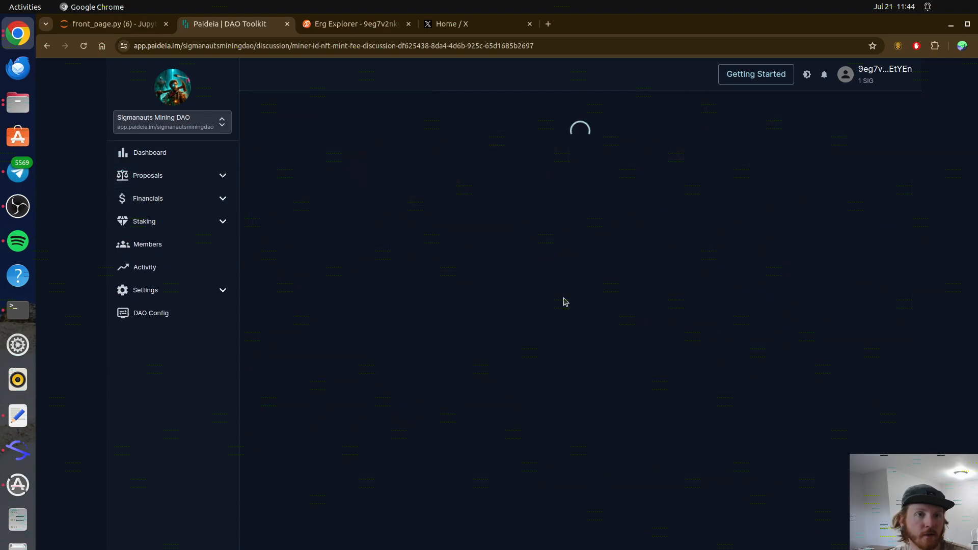
pyautogui.scroll(-2, 471, 362)
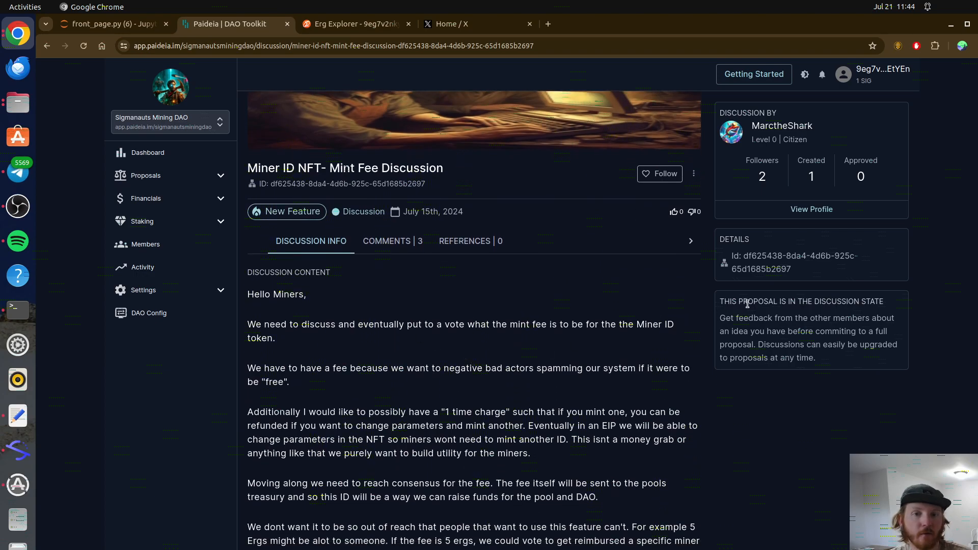
pyautogui.click(156, 158)
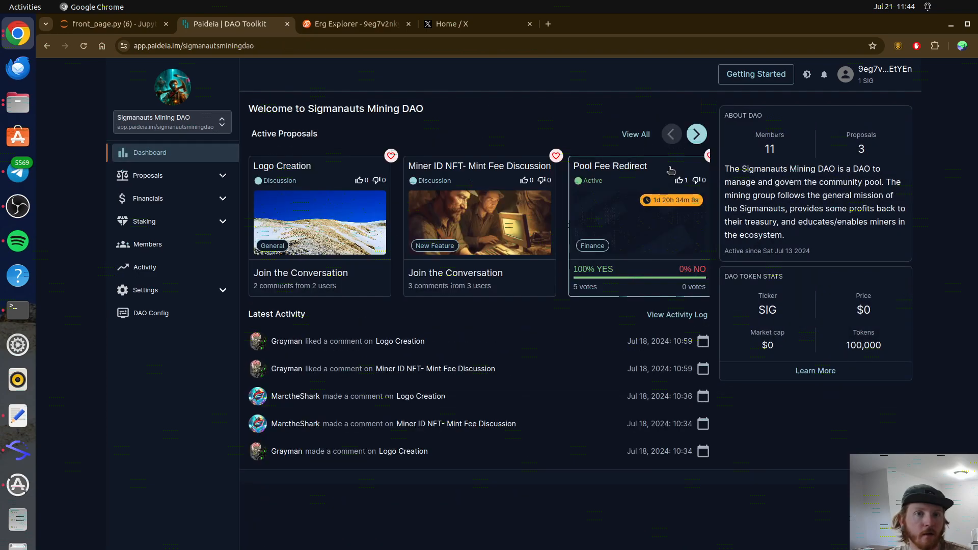
pyautogui.click(176, 179)
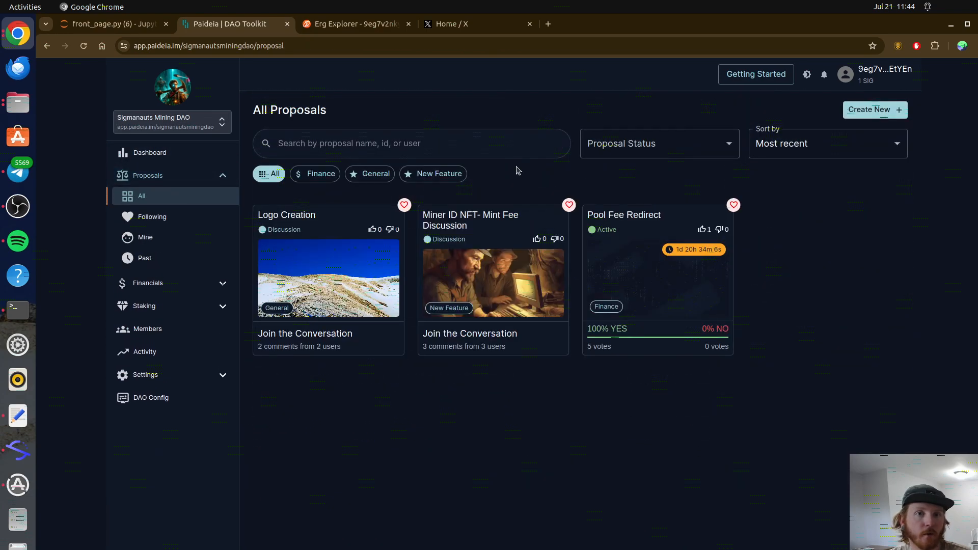
# Step: Start a new proposal and give it the placeholder name 'Test'
pyautogui.click(870, 109)
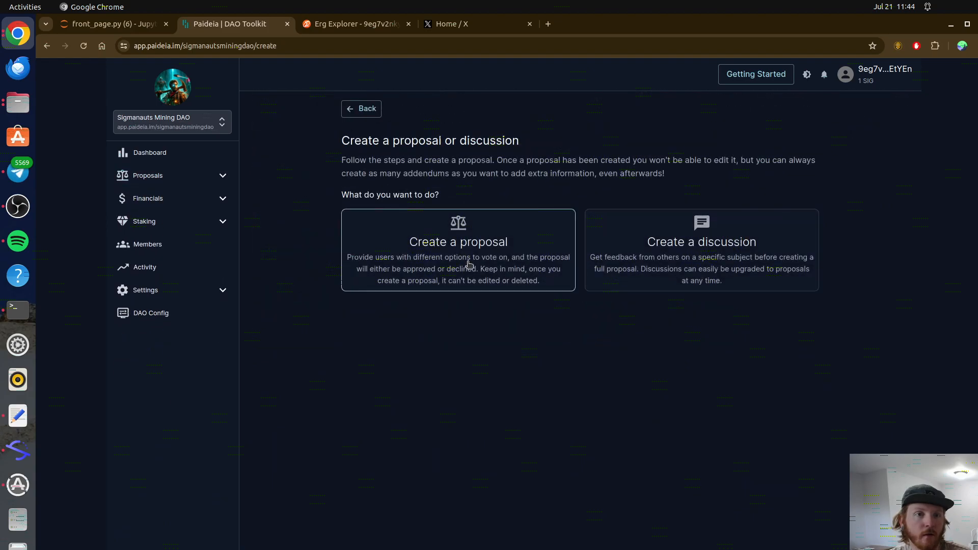
pyautogui.click(419, 284)
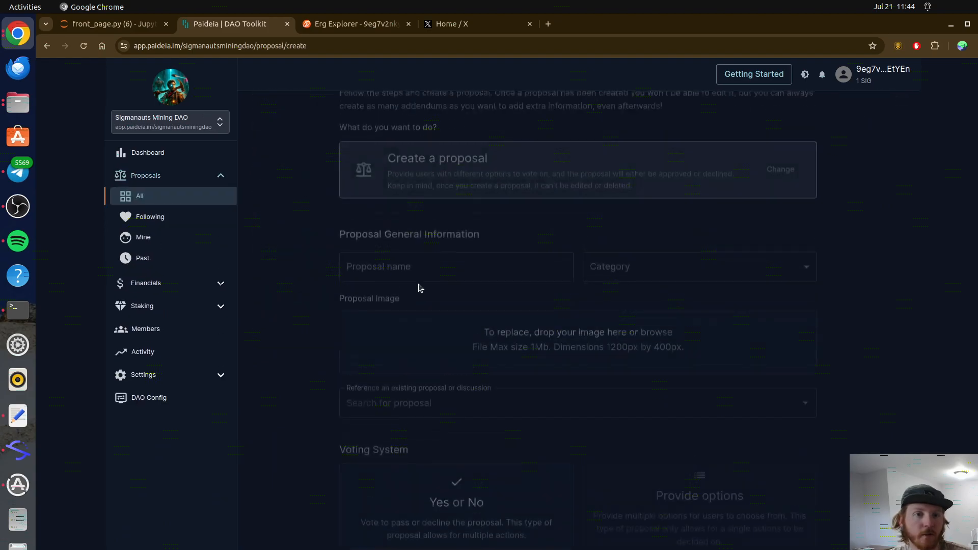
pyautogui.click(429, 340)
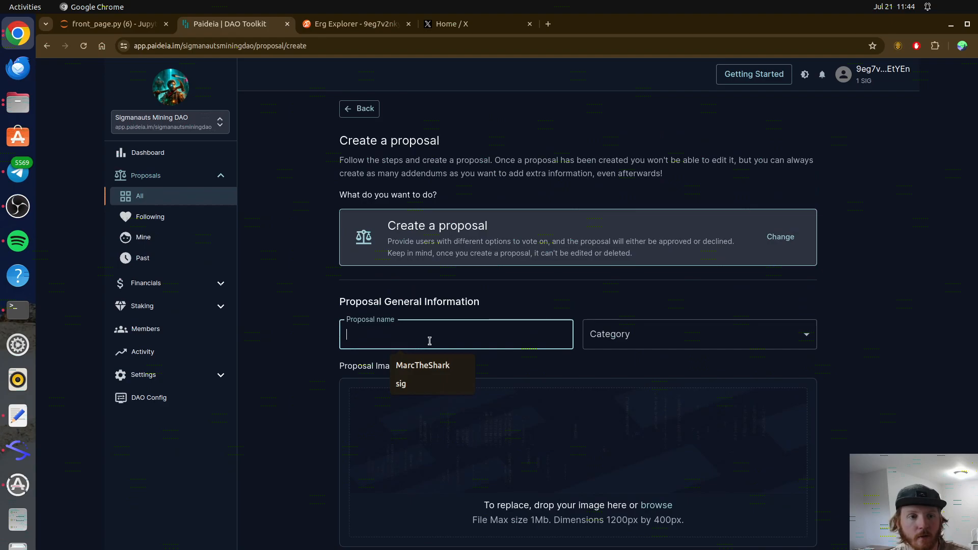
pyautogui.write('Test')
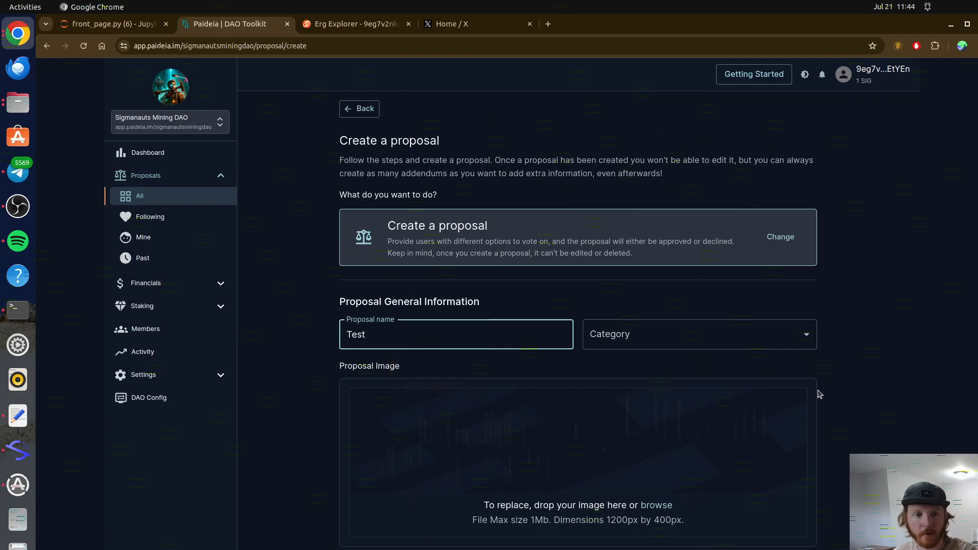
# Step: Reference the Miner ID NFT- Mint Fee Discussion and choose the yes-or-no voting system
pyautogui.scroll(-3, 818, 396)
pyautogui.click(685, 457)
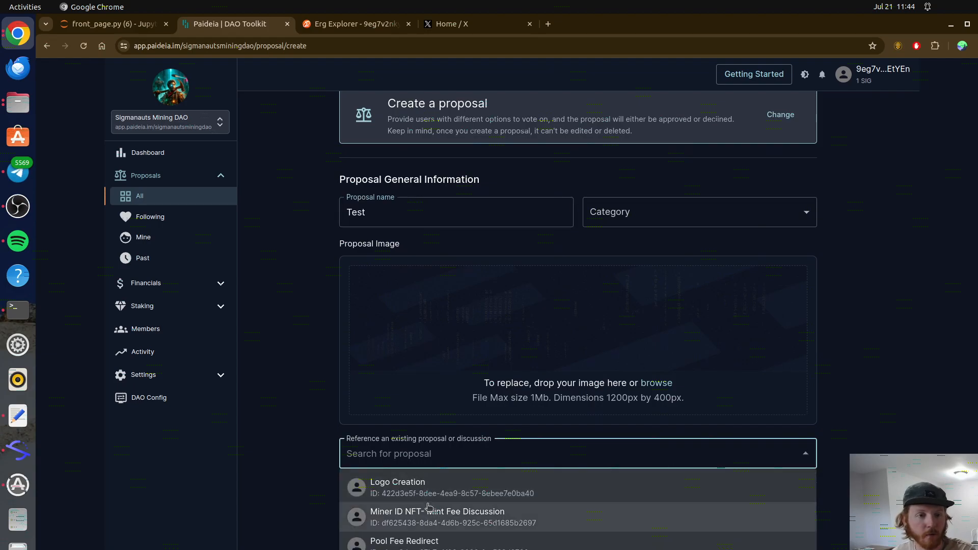
pyautogui.click(452, 520)
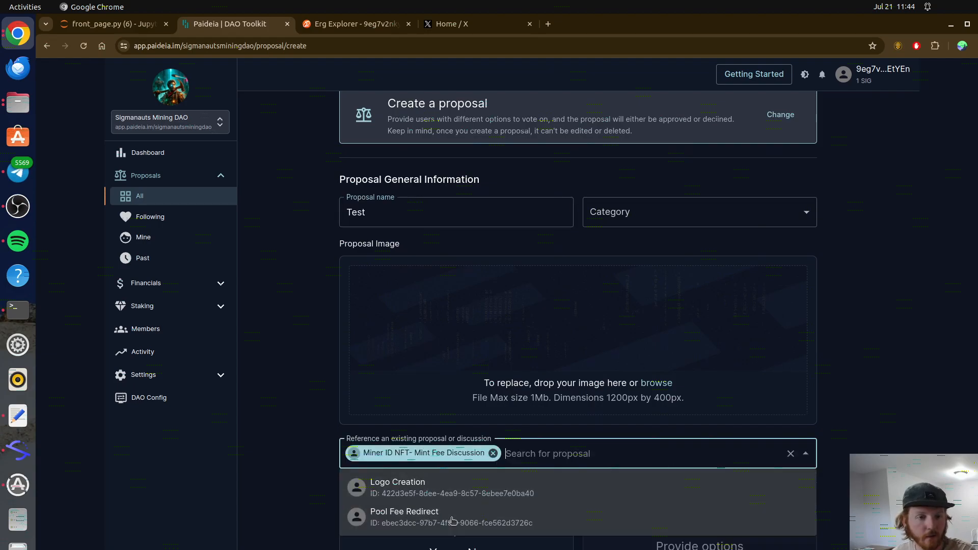
pyautogui.click(269, 469)
pyautogui.click(487, 548)
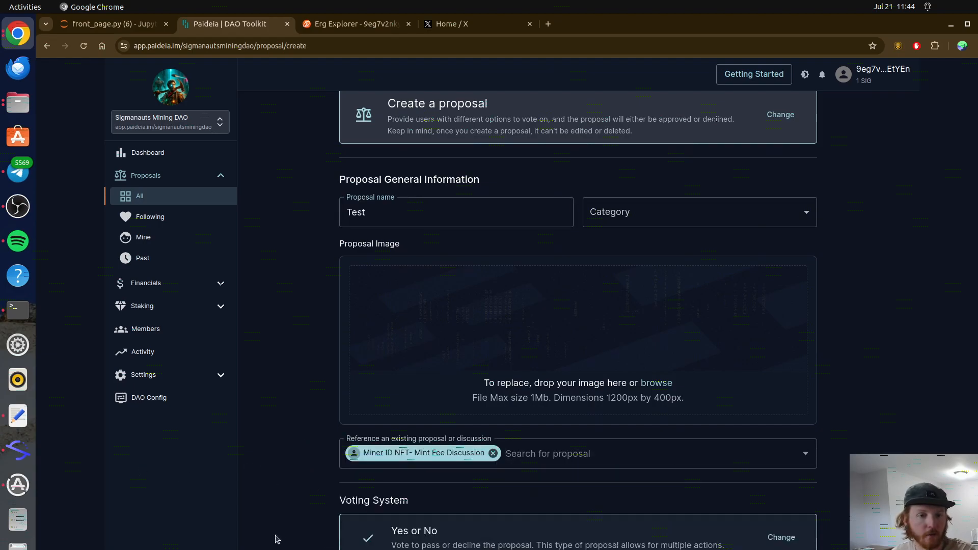
# Step: Rename the proposal from 'Test' to 'Mint Fee Proposal'
pyautogui.scroll(-3, 273, 535)
pyautogui.scroll(6, 328, 437)
pyautogui.click(373, 345)
pyautogui.hotkey('ctrl', 'a')
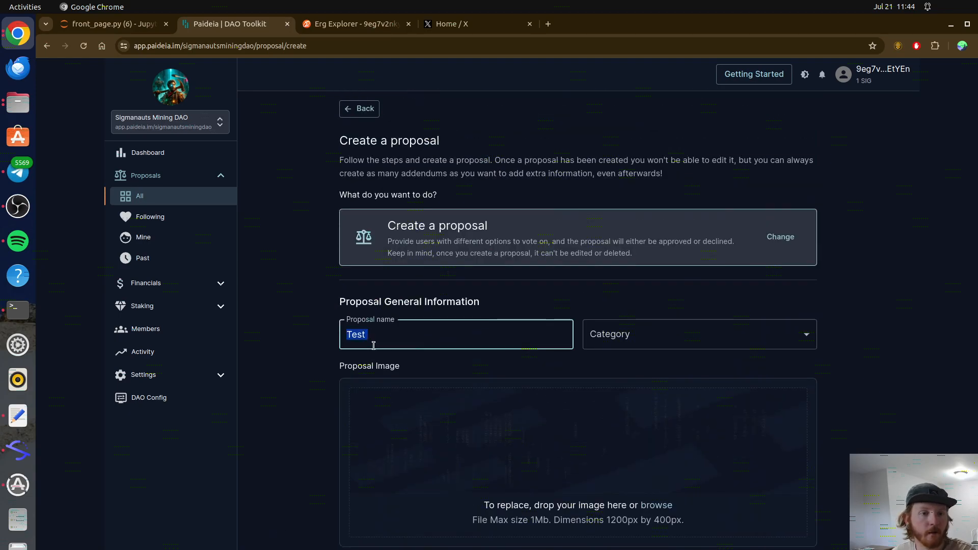
pyautogui.write('Mint Fee ')
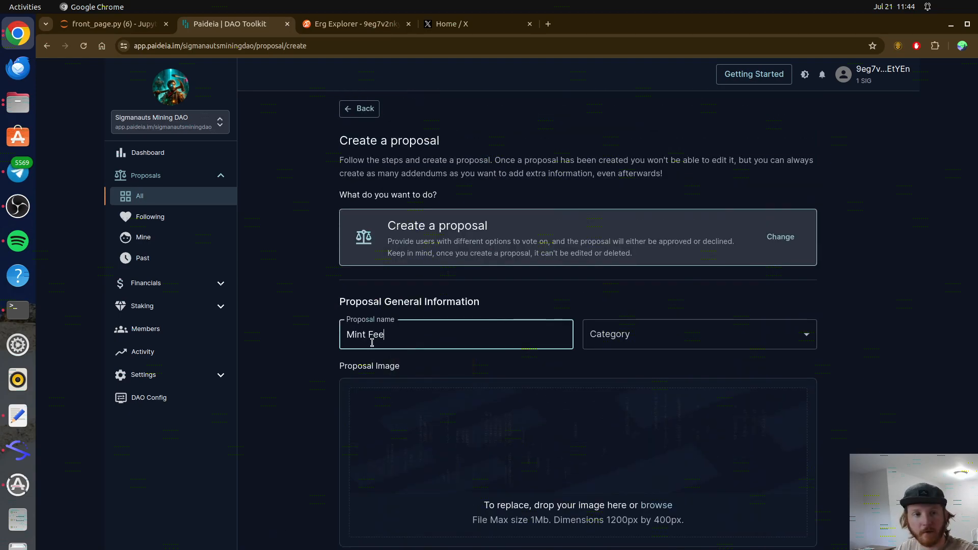
pyautogui.write('R')
pyautogui.press('BackSpace')
pyautogui.write('Proposal')
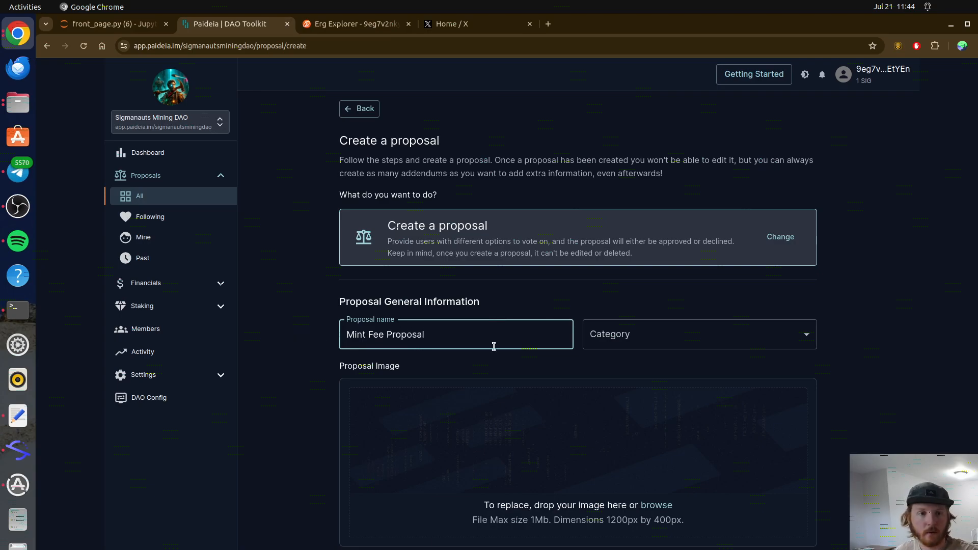
# Step: Pick Governance as the category, then change it to Finance
pyautogui.click(609, 347)
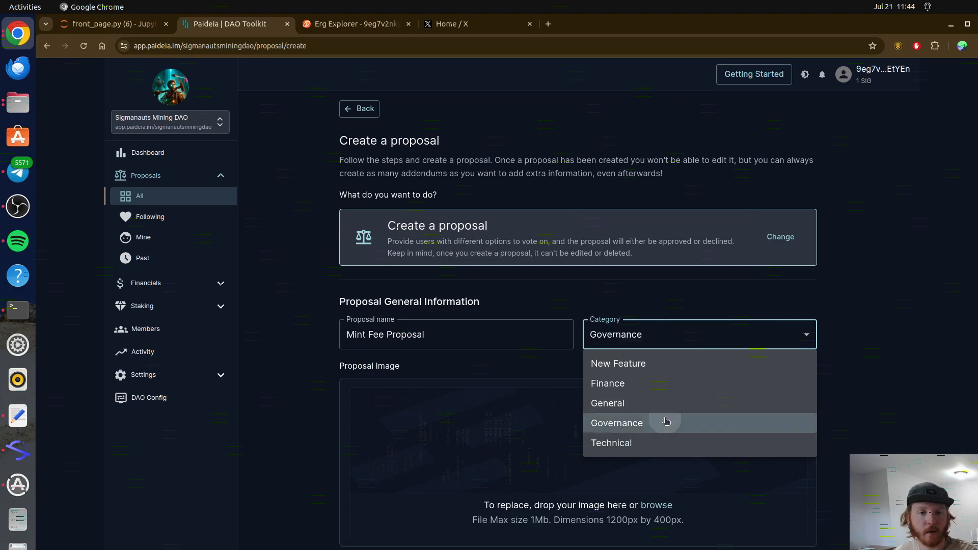
pyautogui.click(663, 423)
pyautogui.scroll(-3, 854, 393)
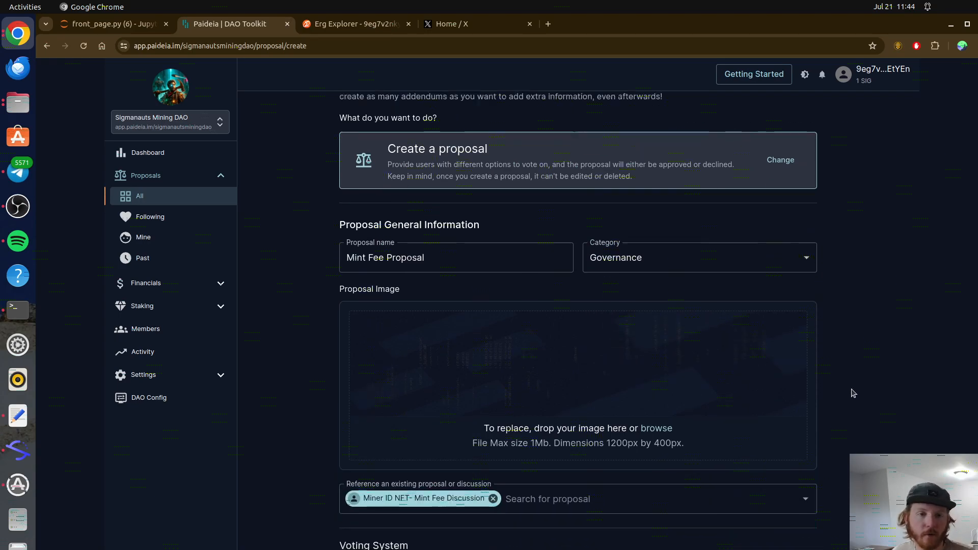
pyautogui.click(721, 163)
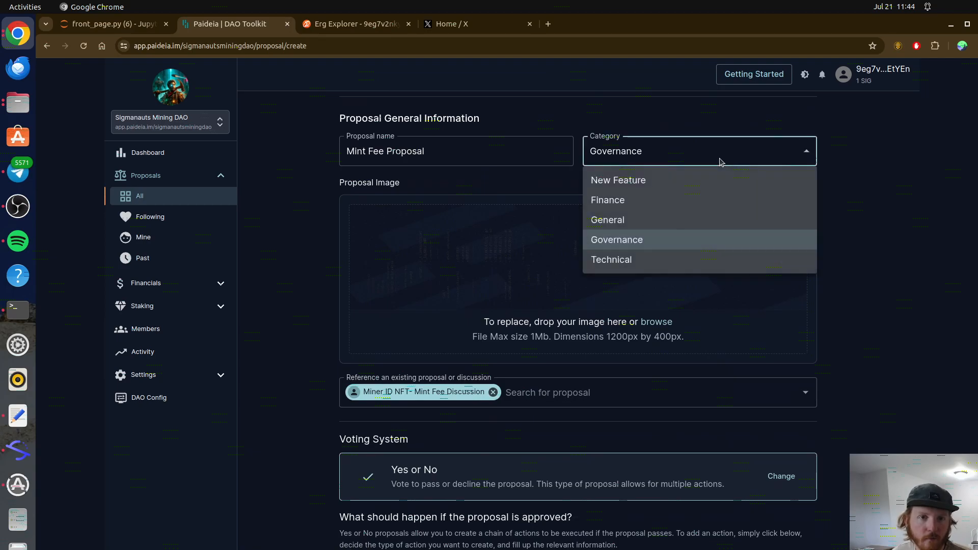
pyautogui.click(707, 202)
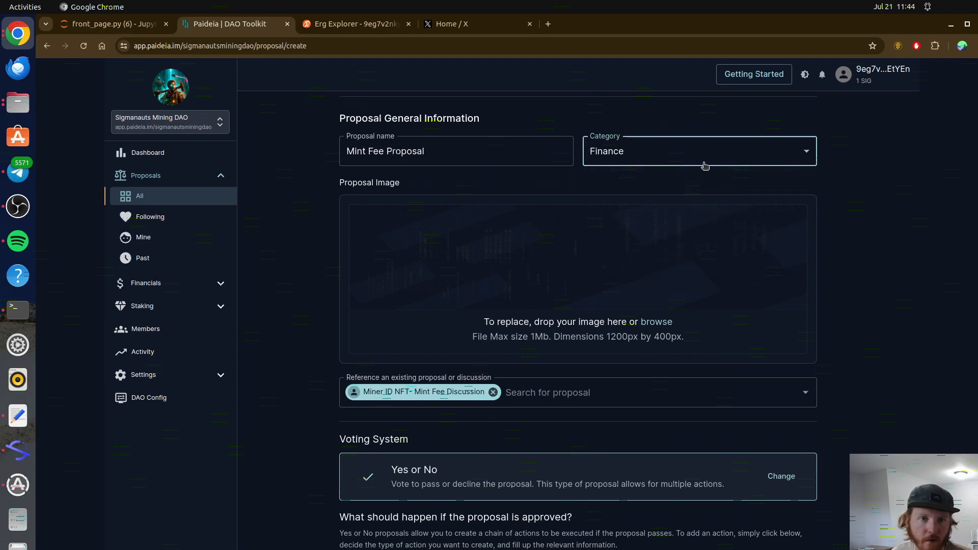
pyautogui.scroll(-4, 847, 306)
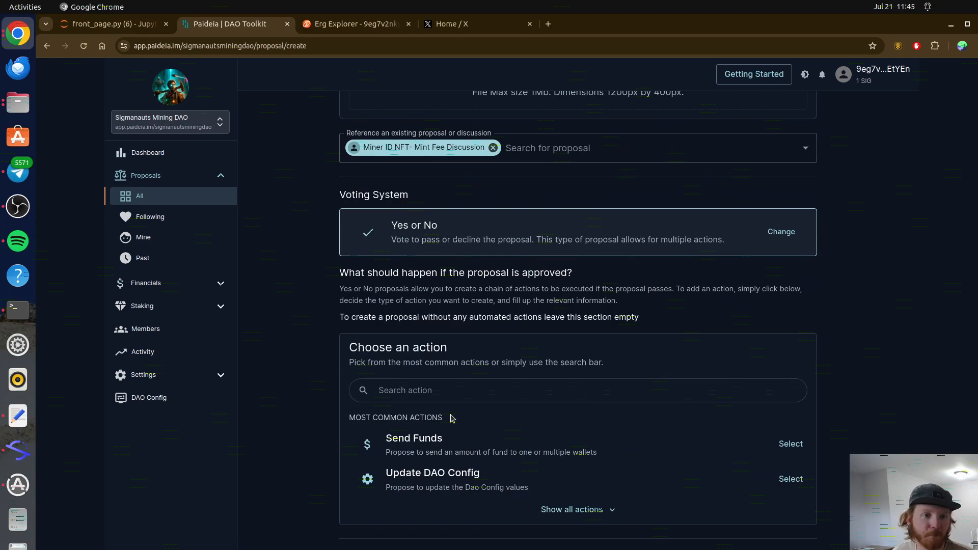
pyautogui.moveTo(415, 472); pyautogui.dragTo(481, 475)
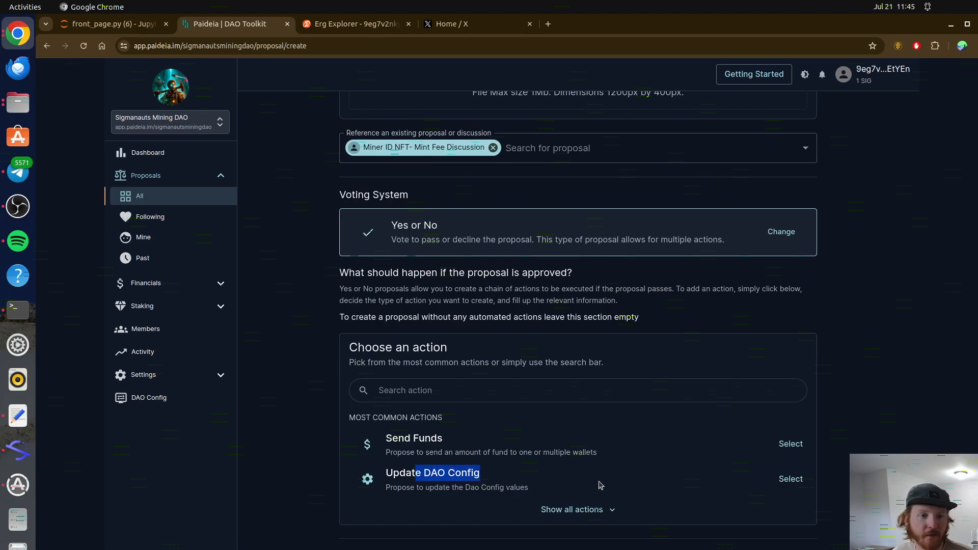
pyautogui.click(793, 481)
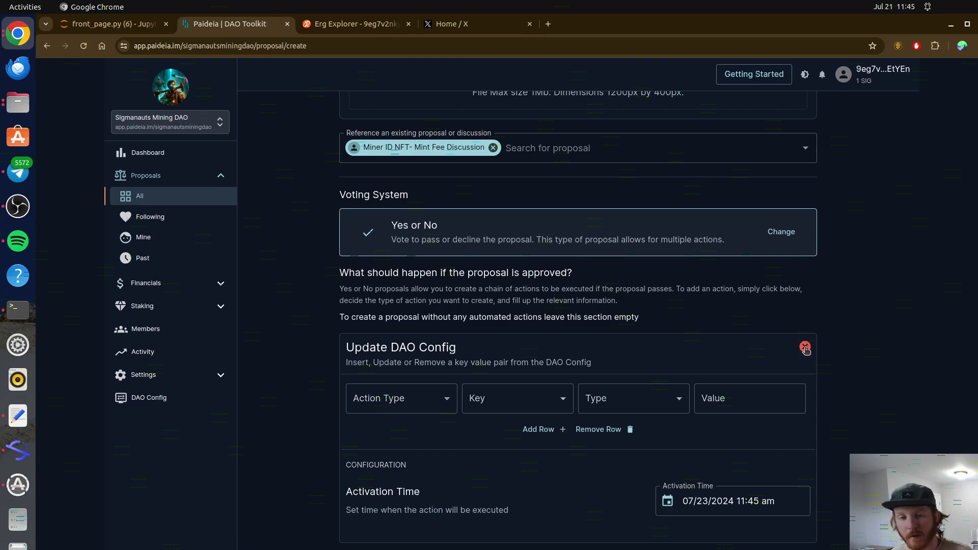
pyautogui.click(805, 348)
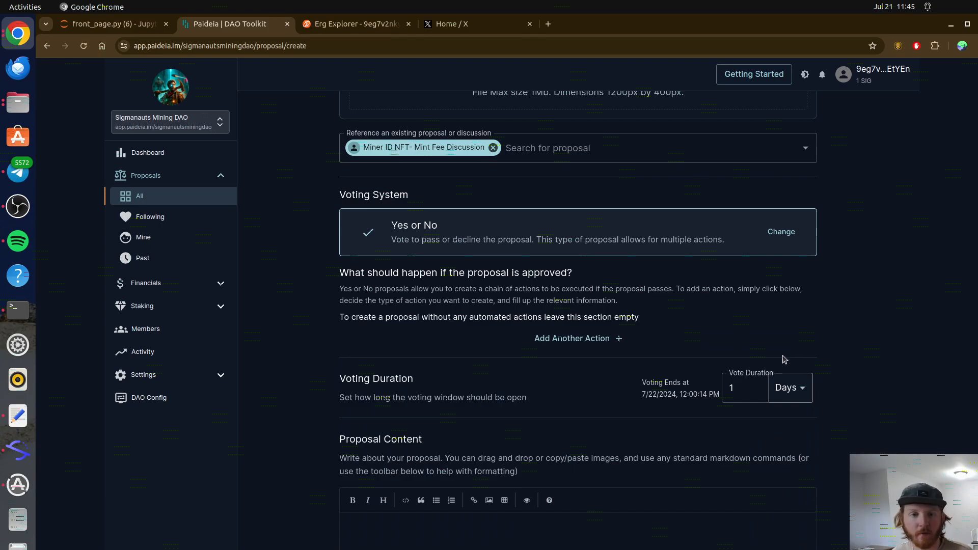
pyautogui.scroll(2, 653, 383)
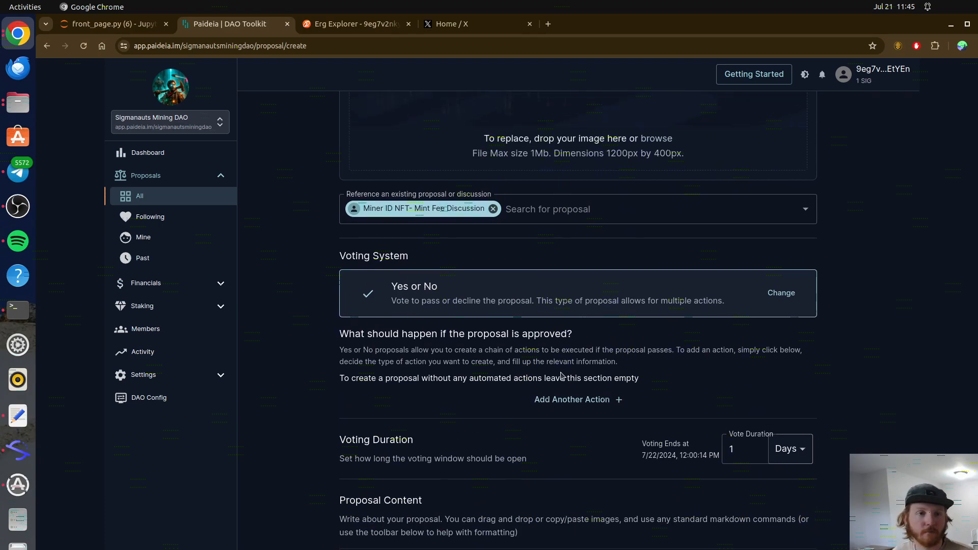
pyautogui.click(580, 399)
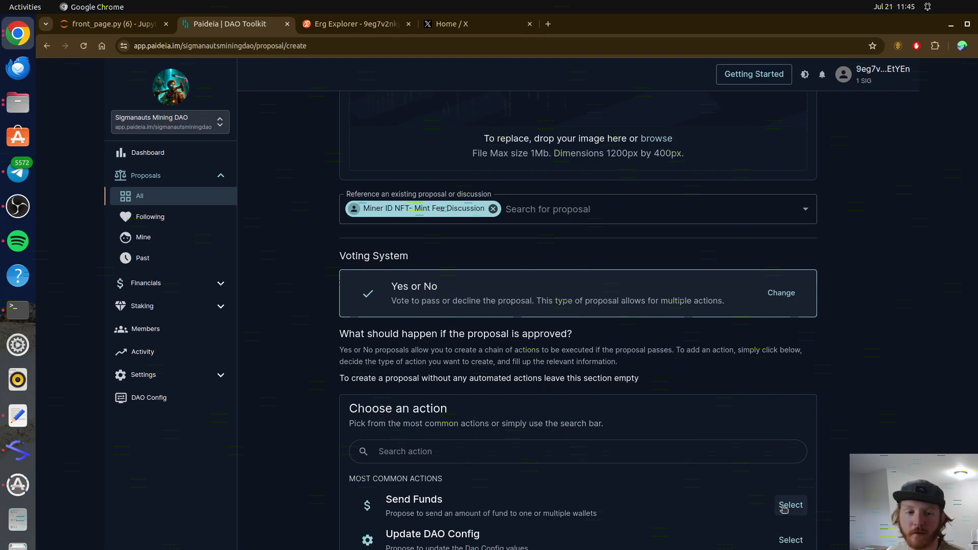
pyautogui.scroll(-4, 745, 474)
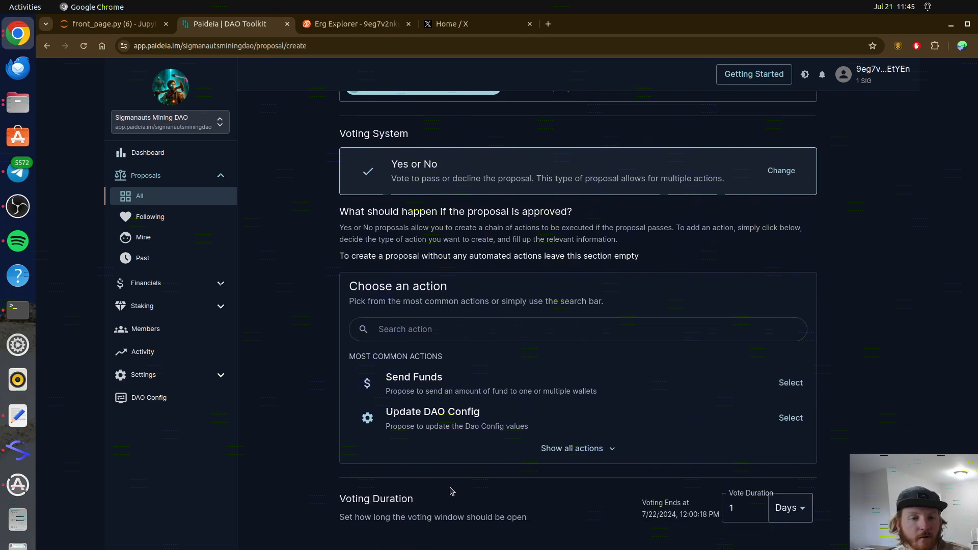
# Step: Set the vote duration to 7 Days, switching the unit to Hours and back
pyautogui.click(744, 511)
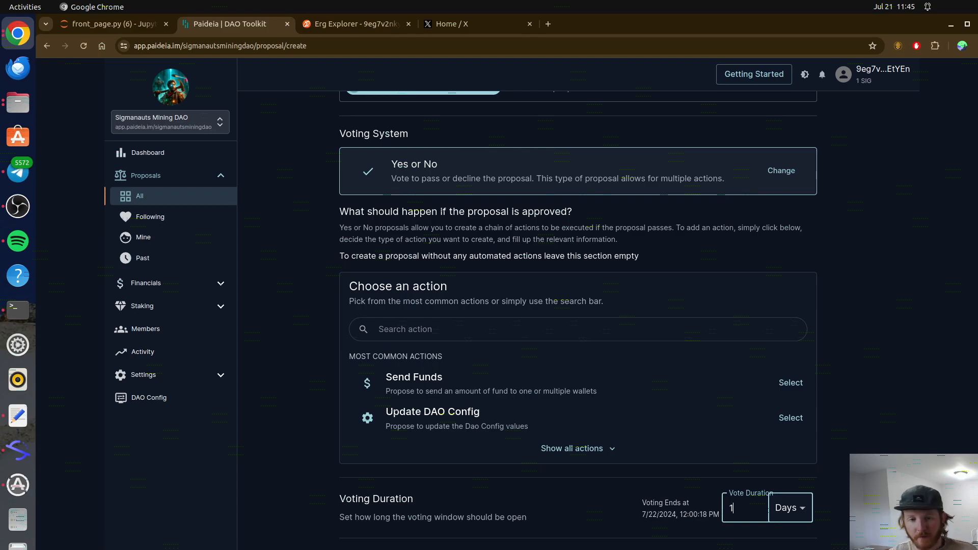
pyautogui.press('BackSpace')
pyautogui.write('7')
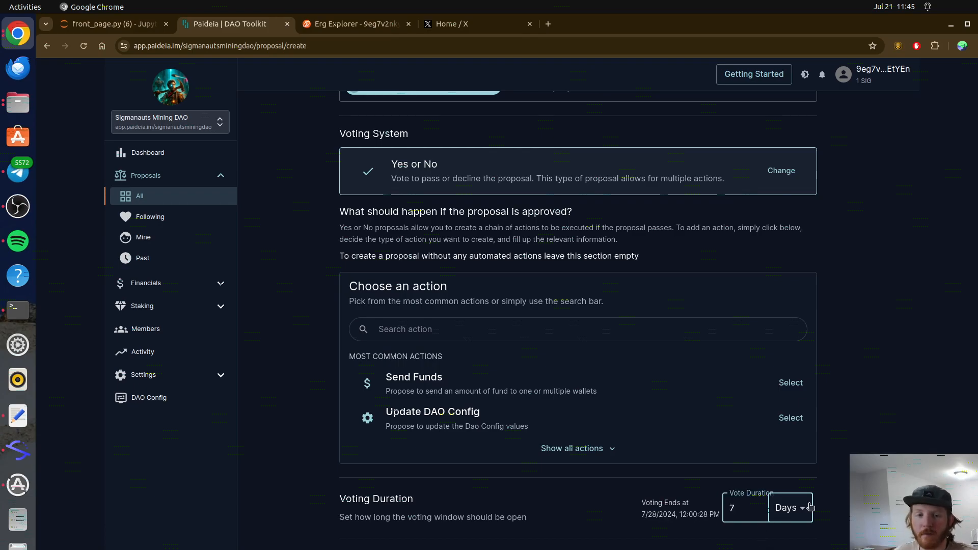
pyautogui.scroll(-3, 578, 315)
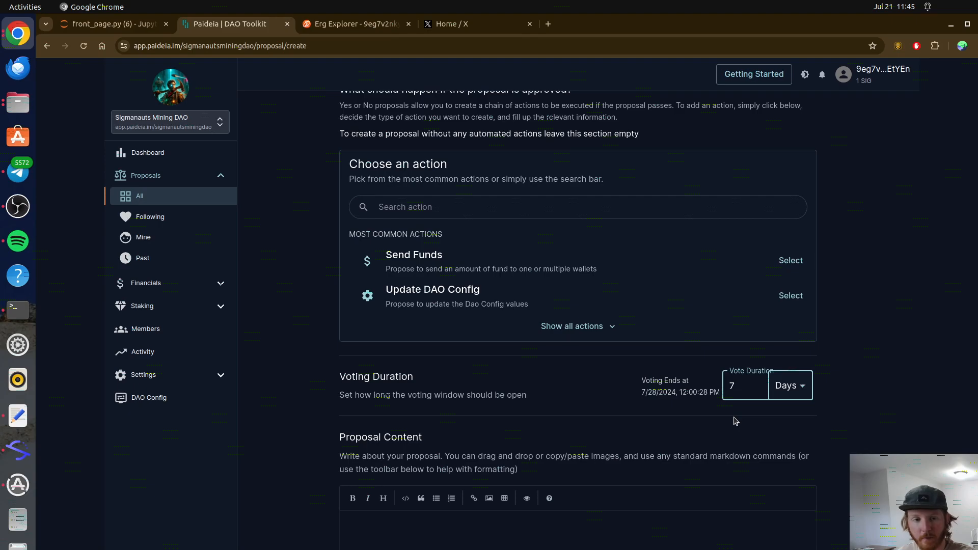
pyautogui.click(789, 385)
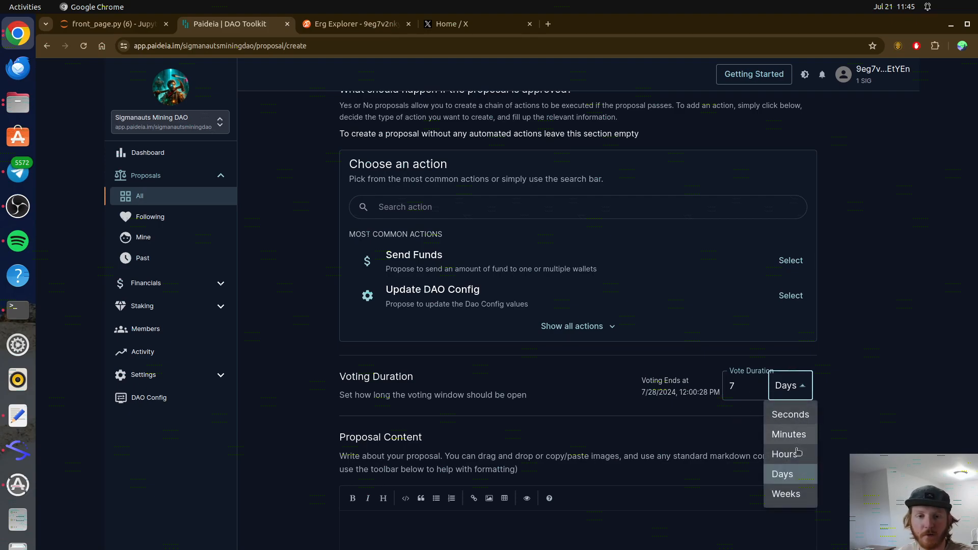
pyautogui.click(797, 450)
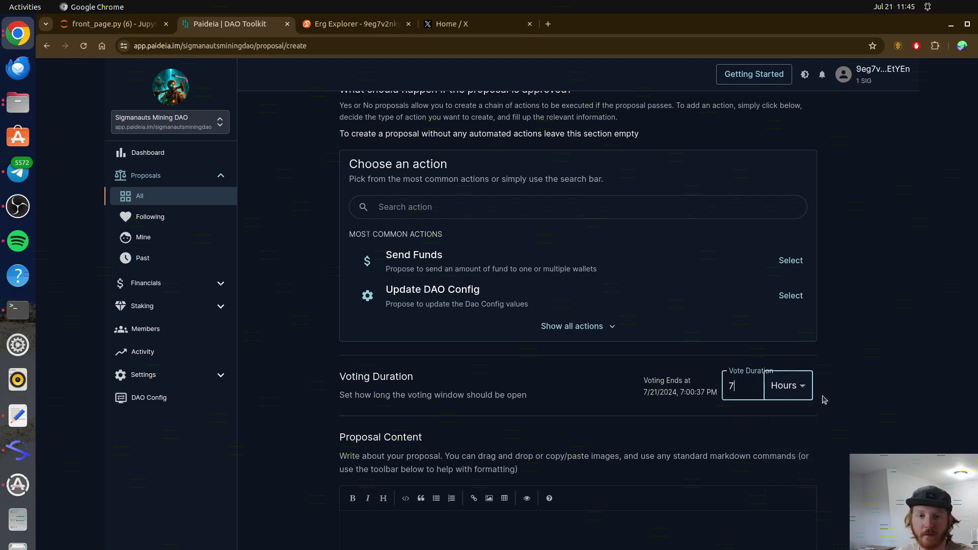
pyautogui.click(787, 386)
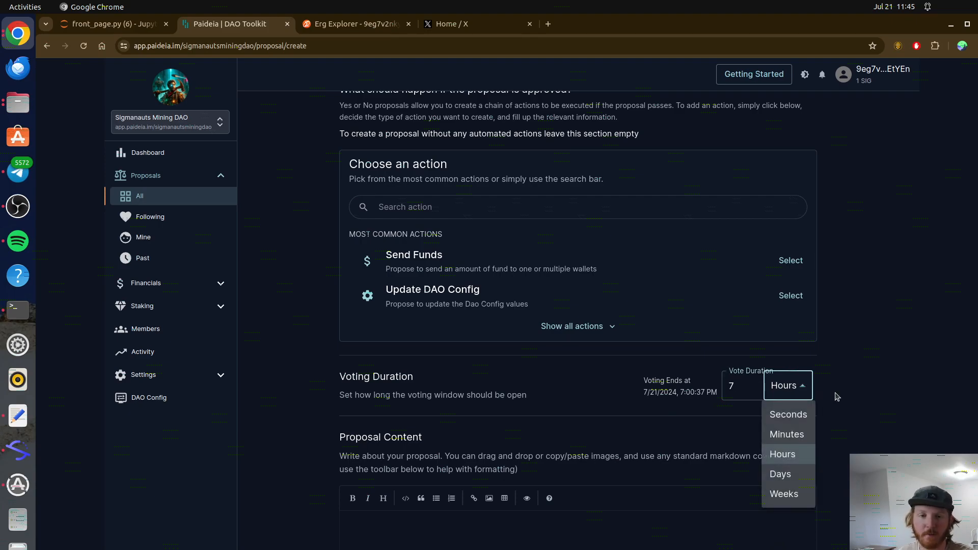
pyautogui.click(782, 473)
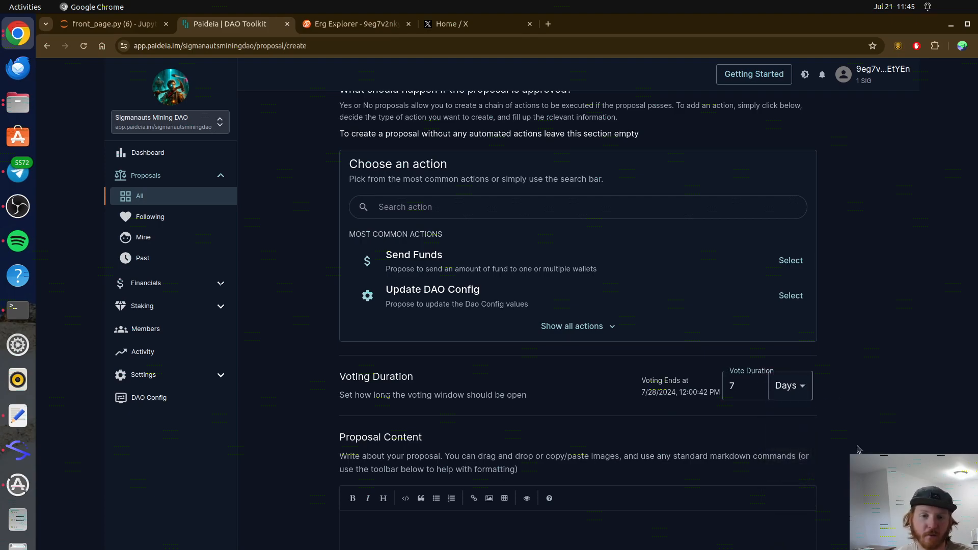
# Step: Write the placeholder proposal content 'content goes here'
pyautogui.scroll(-2, 855, 450)
pyautogui.click(478, 496)
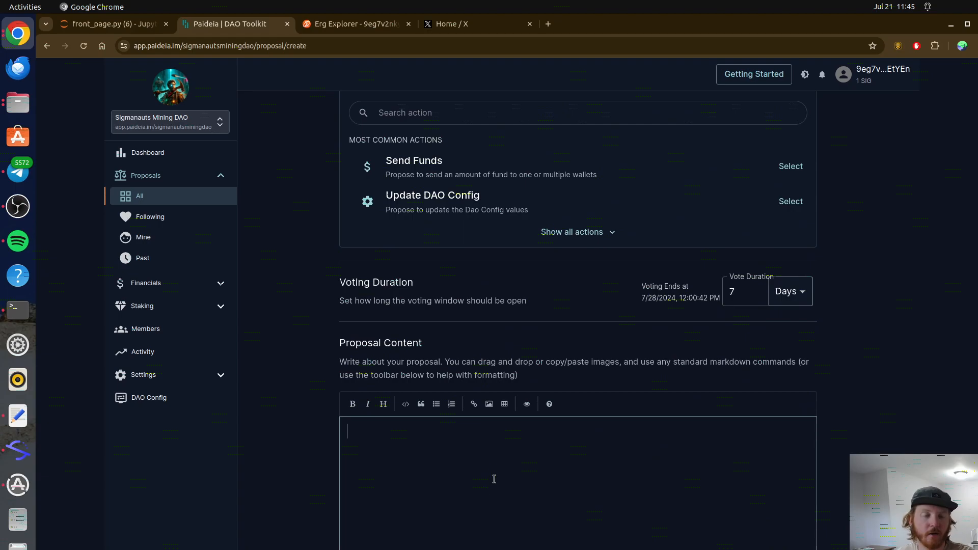
pyautogui.write('conte go')
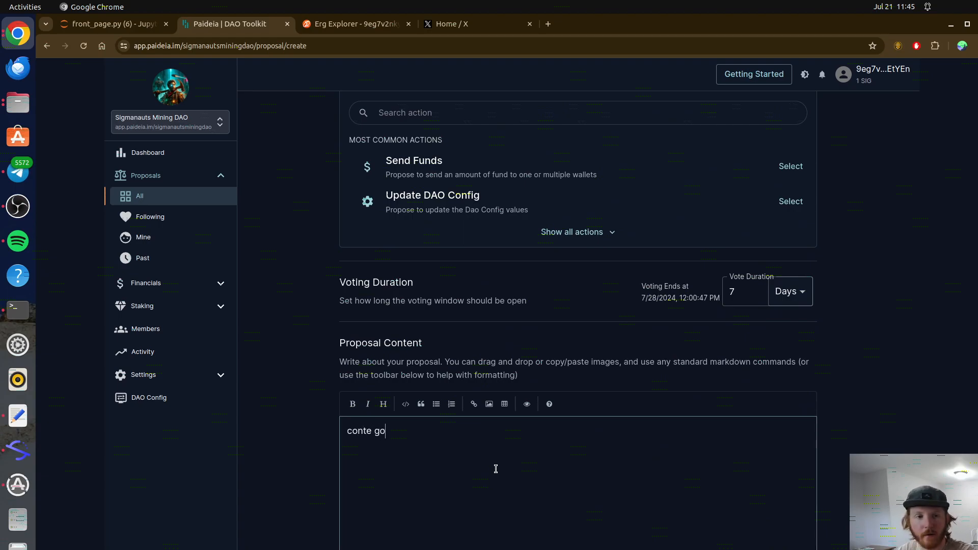
pyautogui.press('BackSpace')
pyautogui.press('BackSpace')
pyautogui.press('BackSpace')
pyautogui.write('nt goes here')
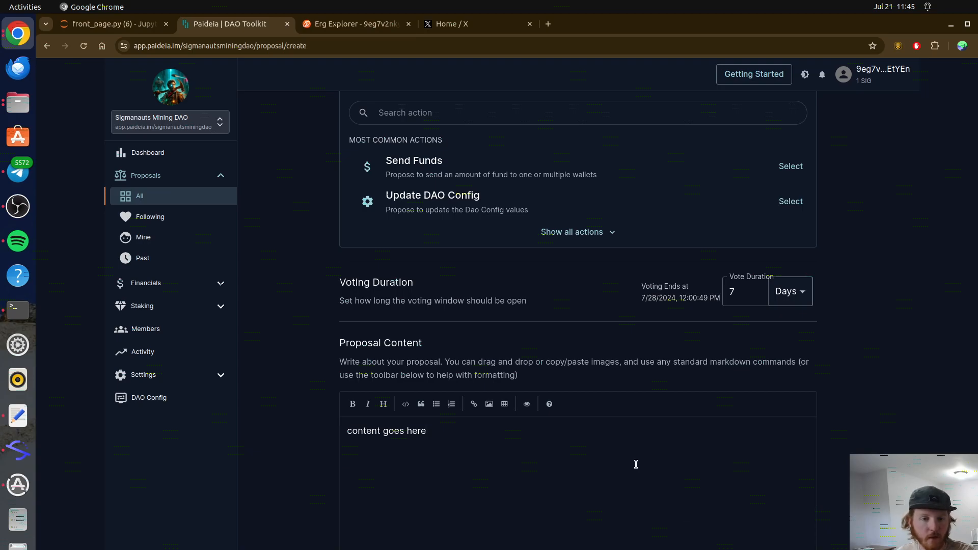
pyautogui.scroll(12, 636, 466)
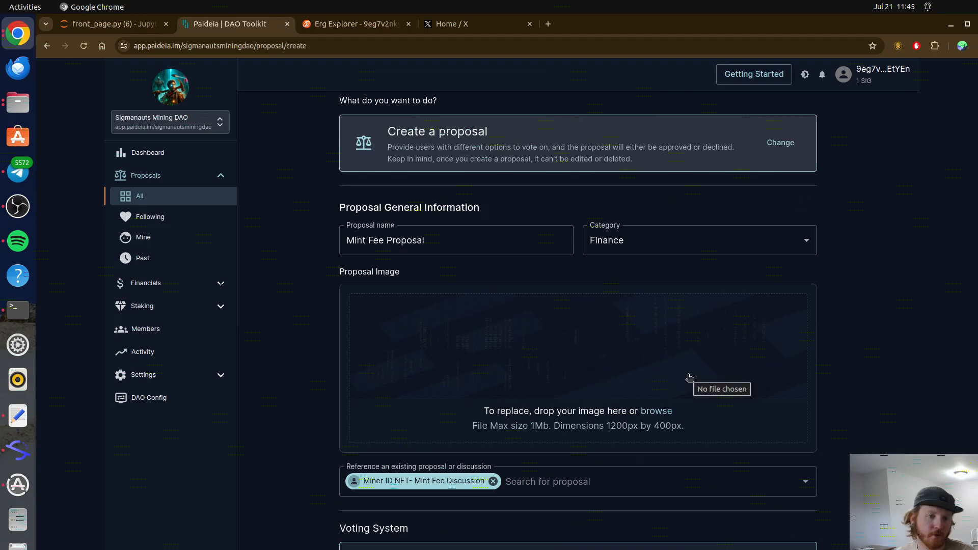
# Step: Leave the Mint Fee Proposal draft for the Sigmanauts Mining DAO dashboard via the sidebar
pyautogui.scroll(2, 806, 381)
pyautogui.click(192, 153)
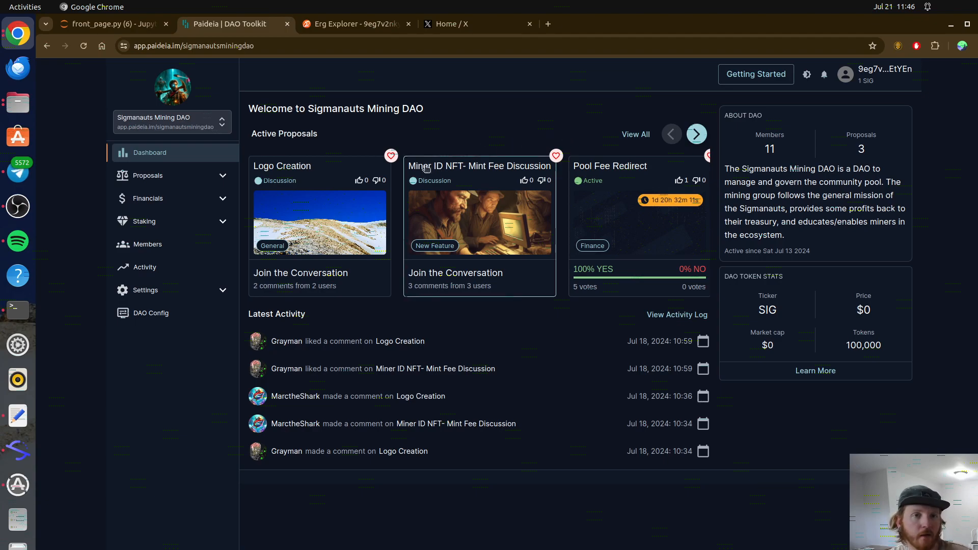
# Step: Open the Logo Creation discussion and read its 2 comments, highlighting passages along the way
pyautogui.click(321, 173)
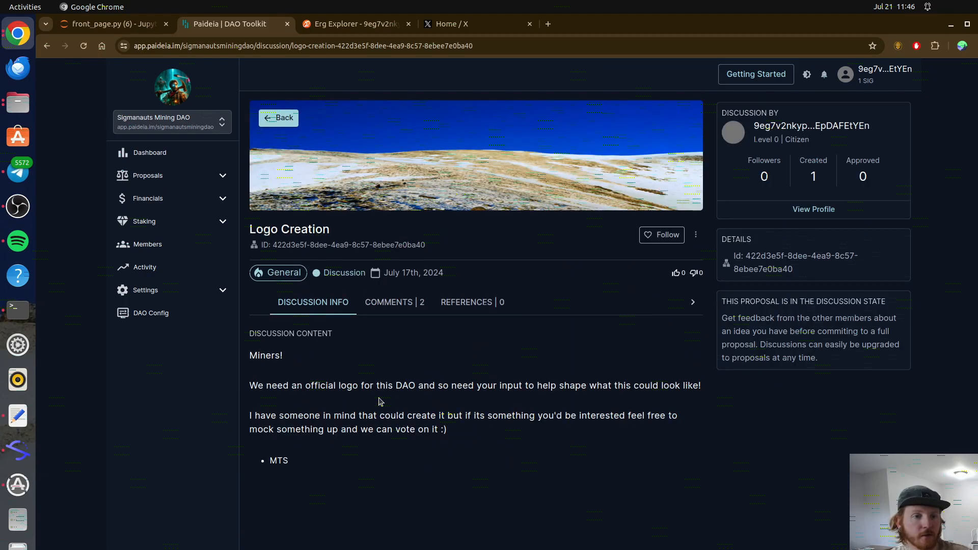
pyautogui.moveTo(338, 385); pyautogui.dragTo(556, 398)
pyautogui.click(536, 455)
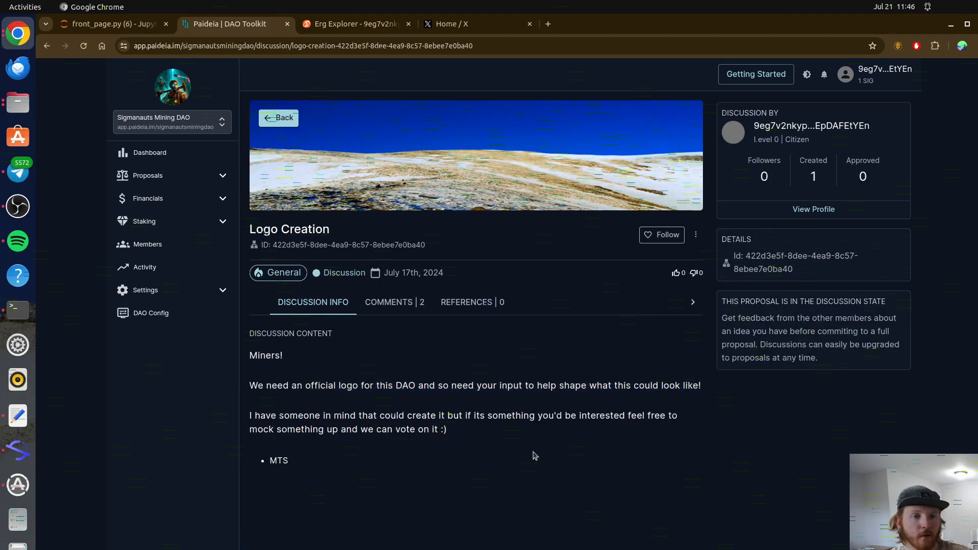
pyautogui.click(392, 305)
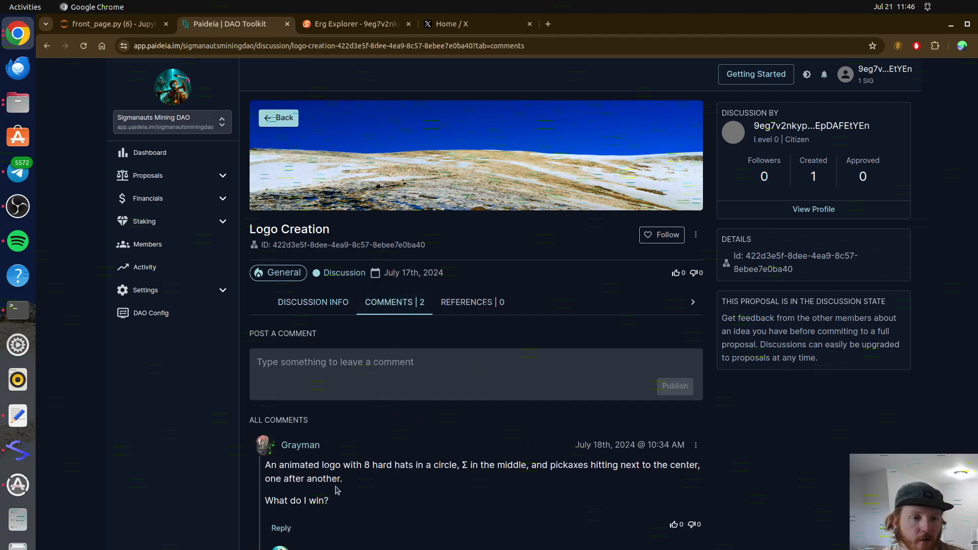
pyautogui.moveTo(326, 502); pyautogui.dragTo(274, 476)
pyautogui.click(425, 517)
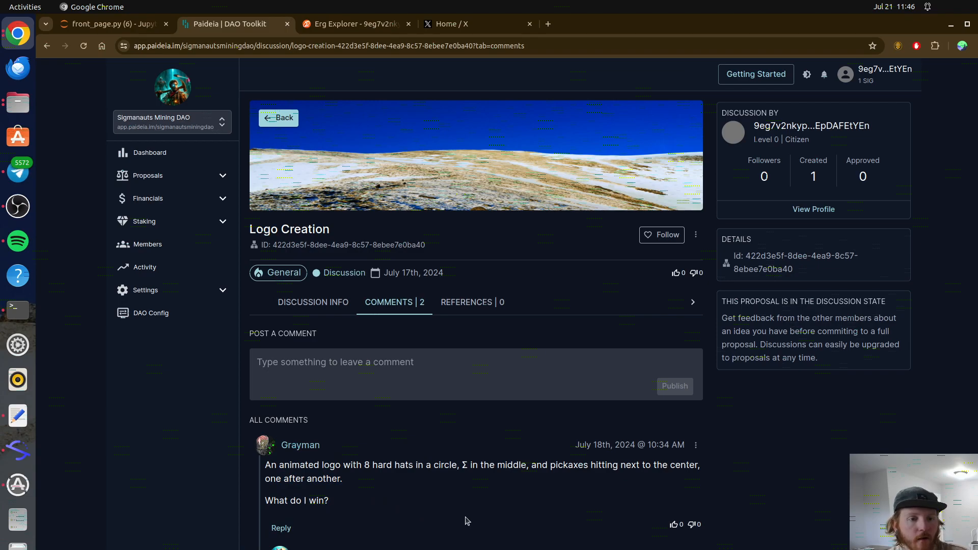